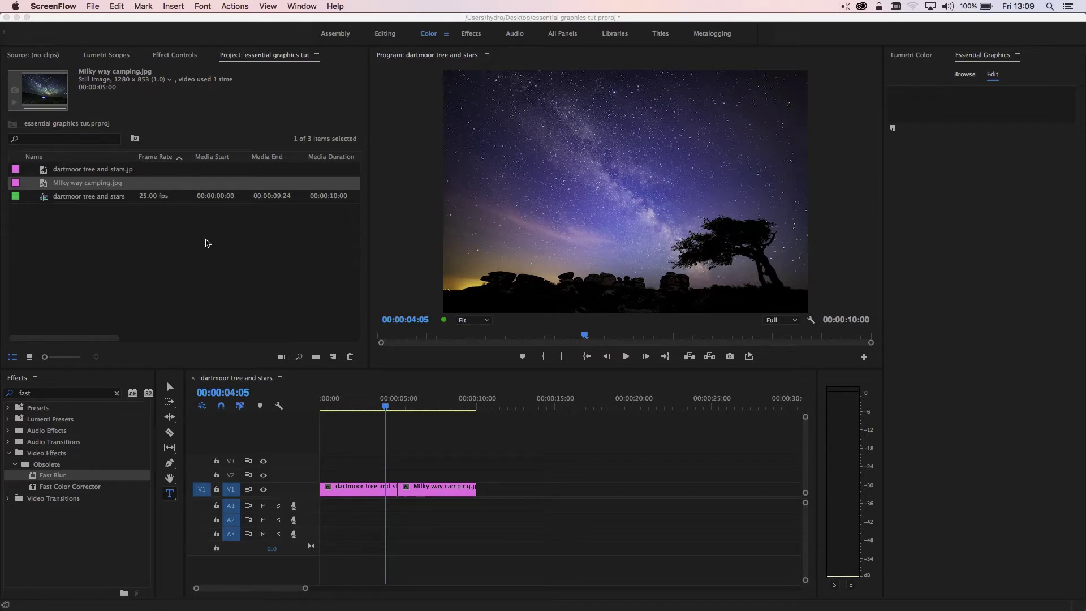
- Browse the Project panel's new item menu and dismiss it without adding anything
right_click(206, 243)
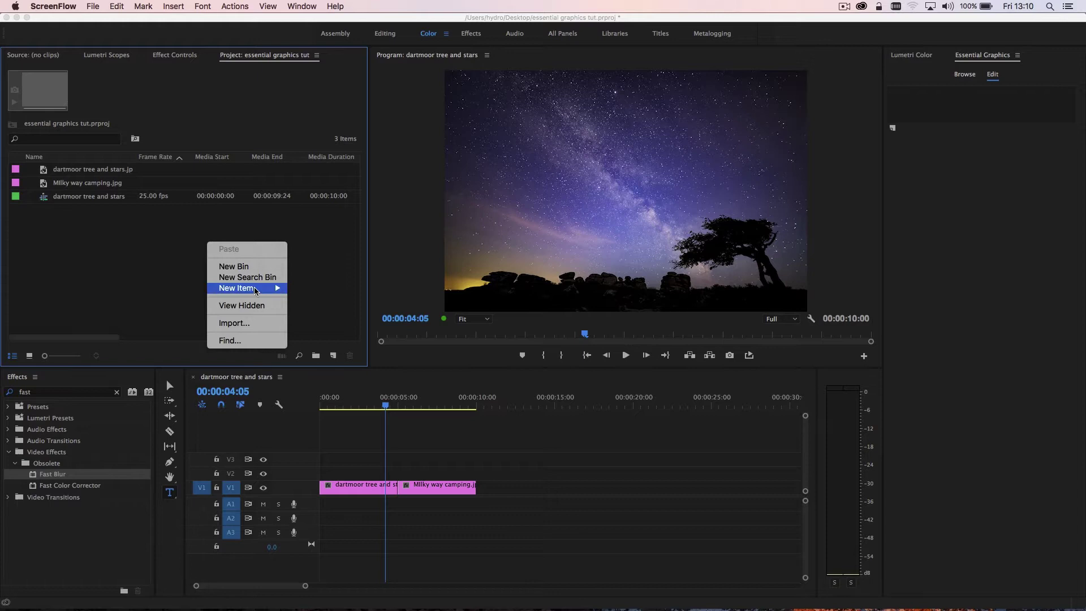
mouse_move(254, 290)
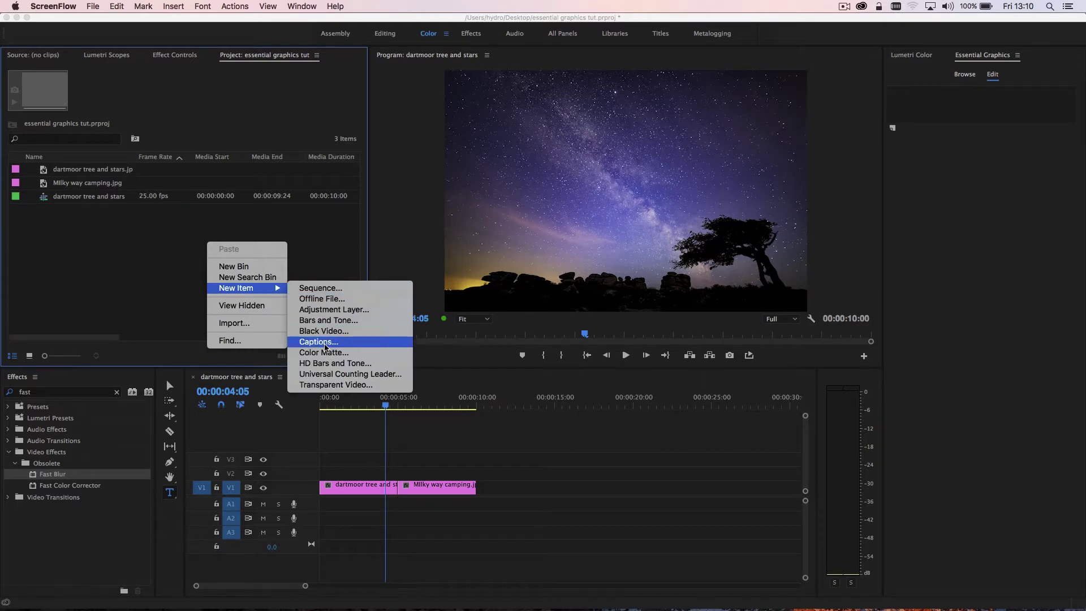
click(333, 354)
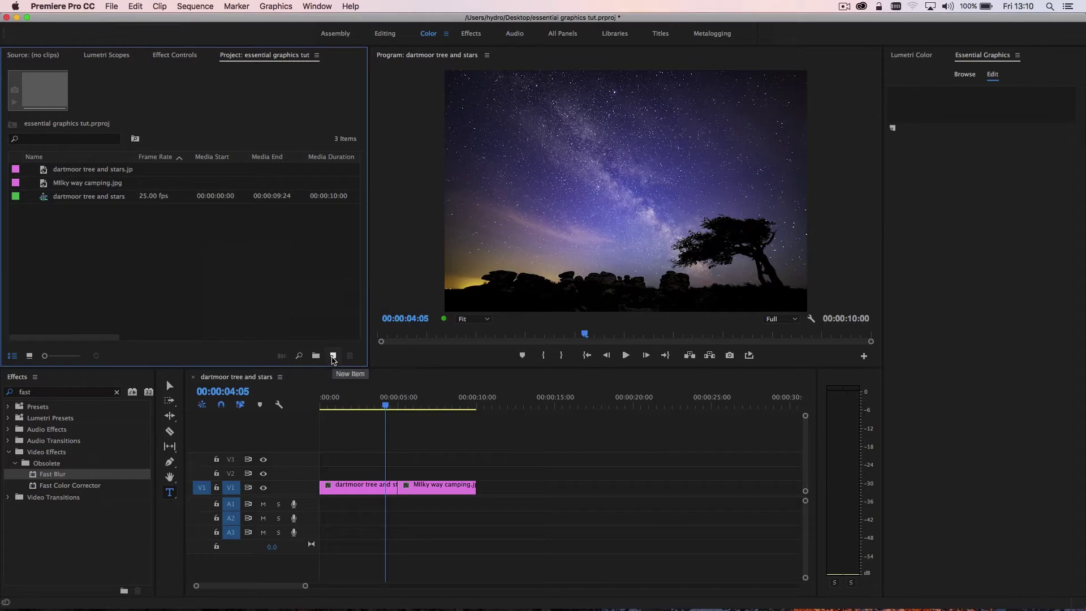
click(334, 357)
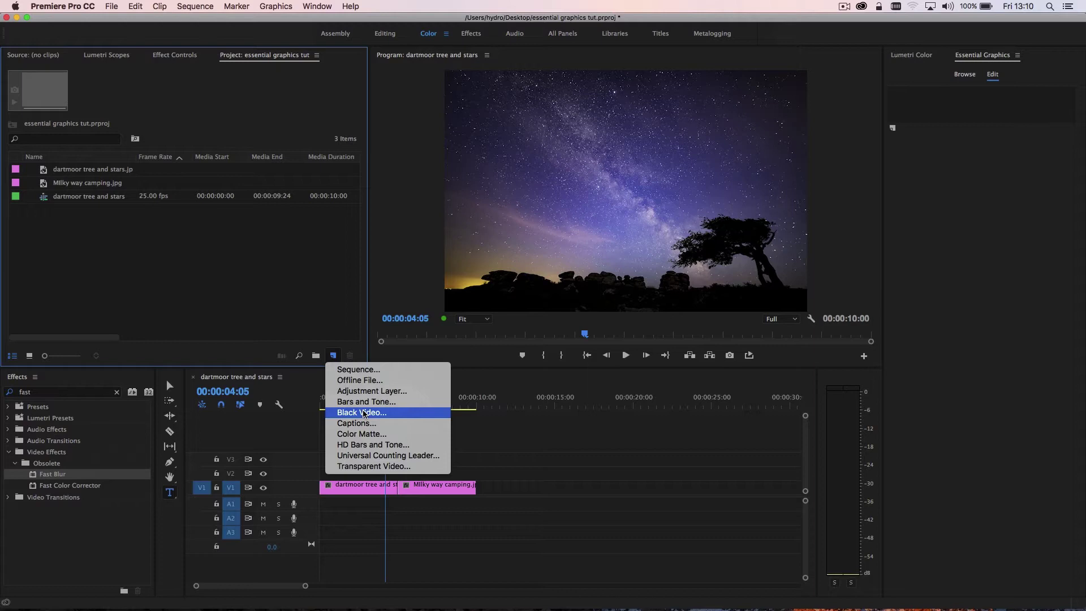
click(274, 288)
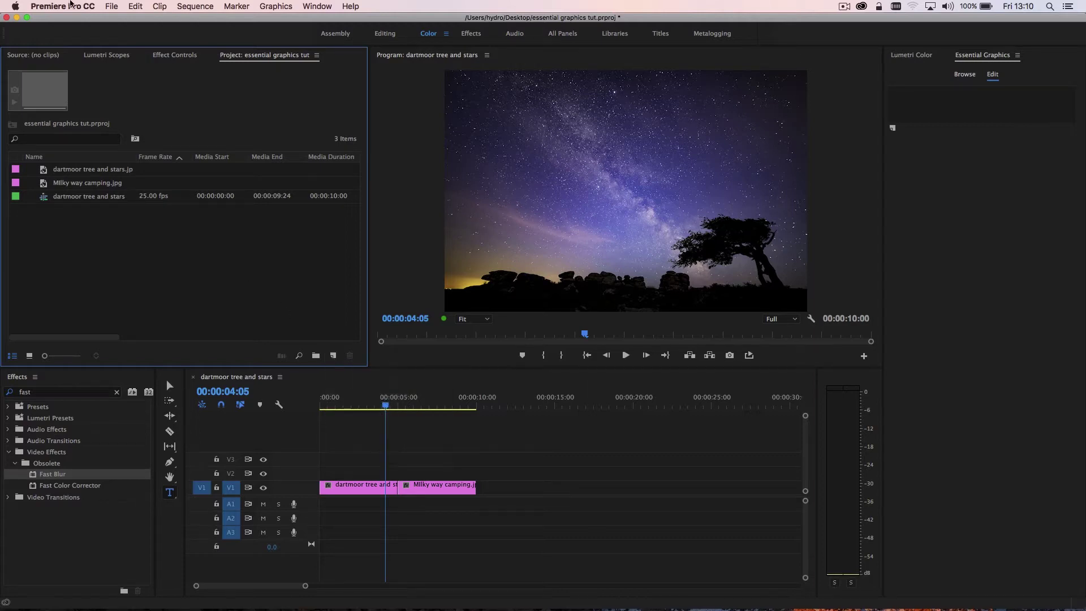
- Create a blank legacy title named Title 02 from the File menu and close its editor
click(113, 8)
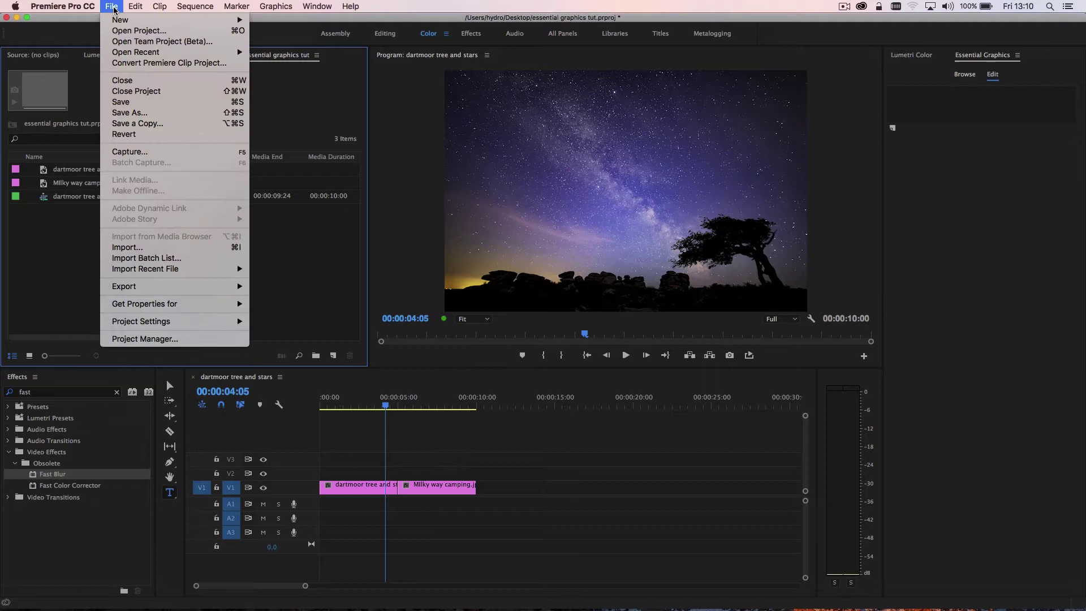
mouse_move(118, 19)
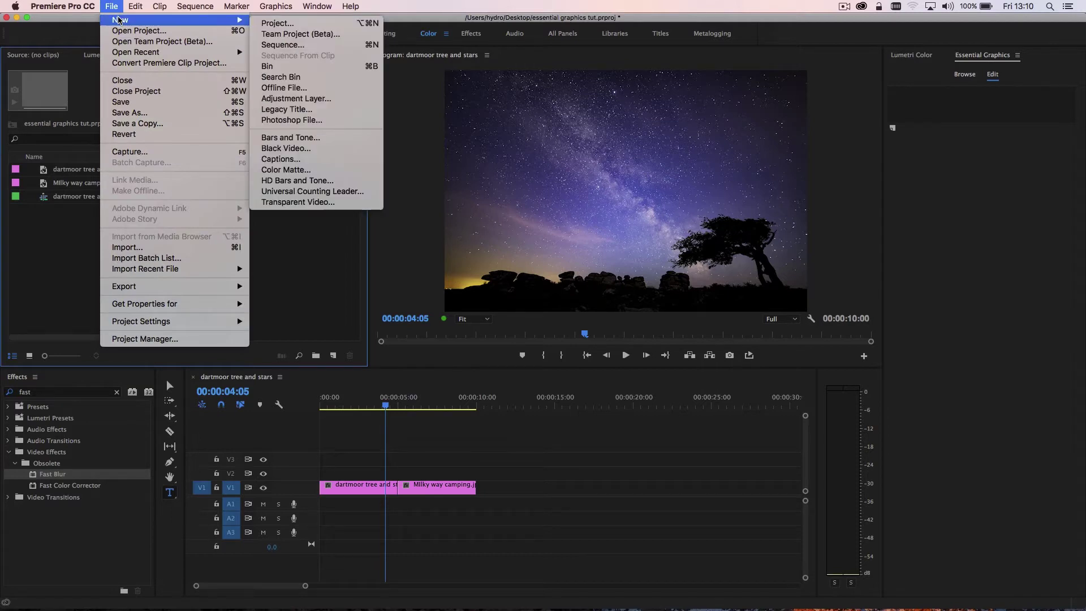
click(298, 110)
click(611, 367)
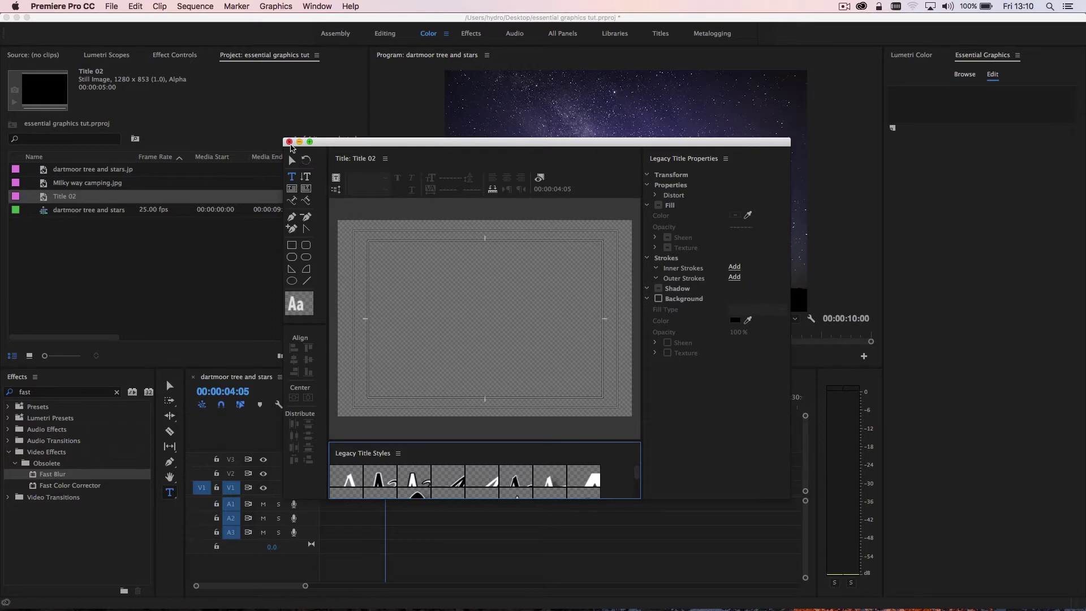
click(290, 142)
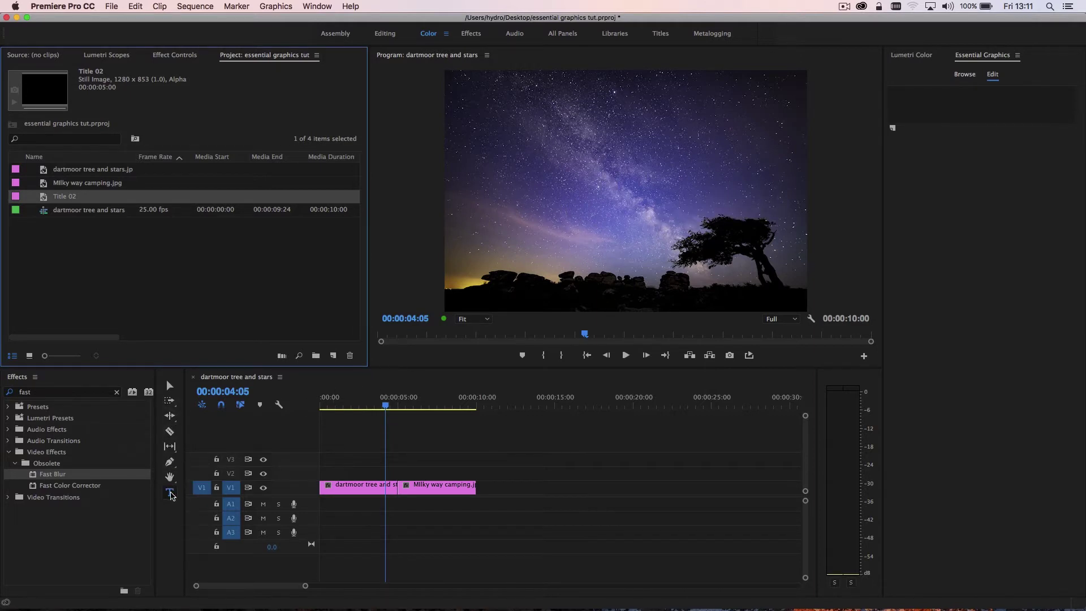
- Type 'Galactic Wonder' as a new text graphic over the Milky Way image
click(170, 494)
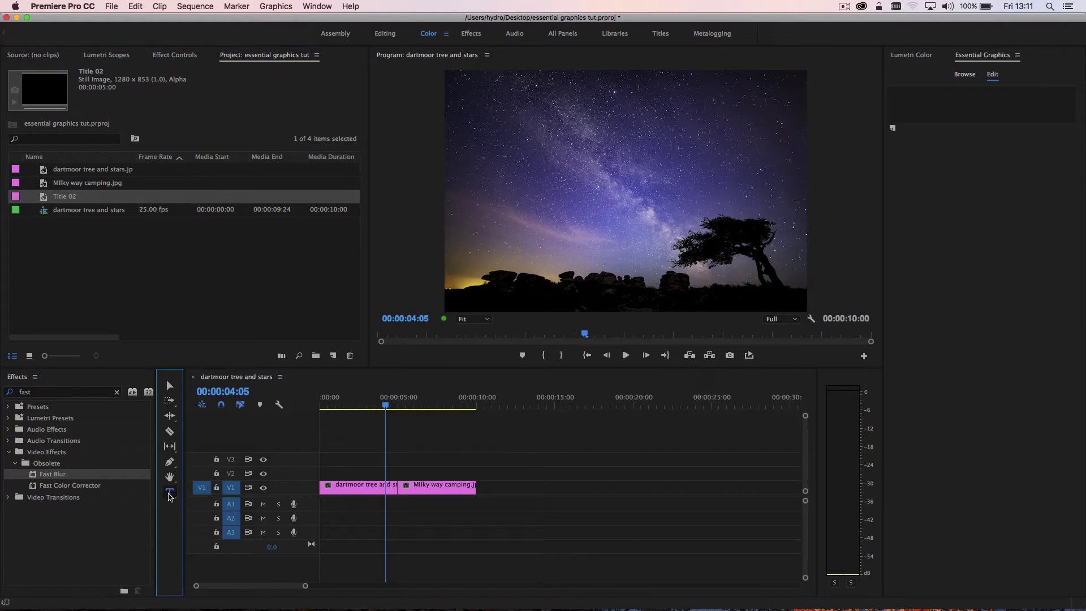
click(539, 144)
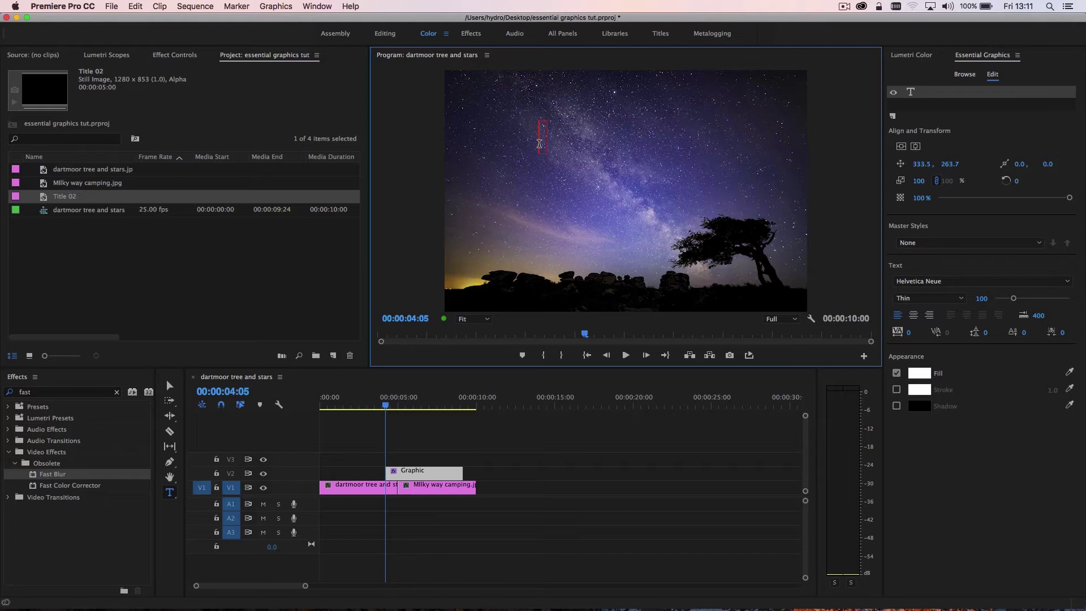
text(Gak)
key(BackSpace)
text(lactic)
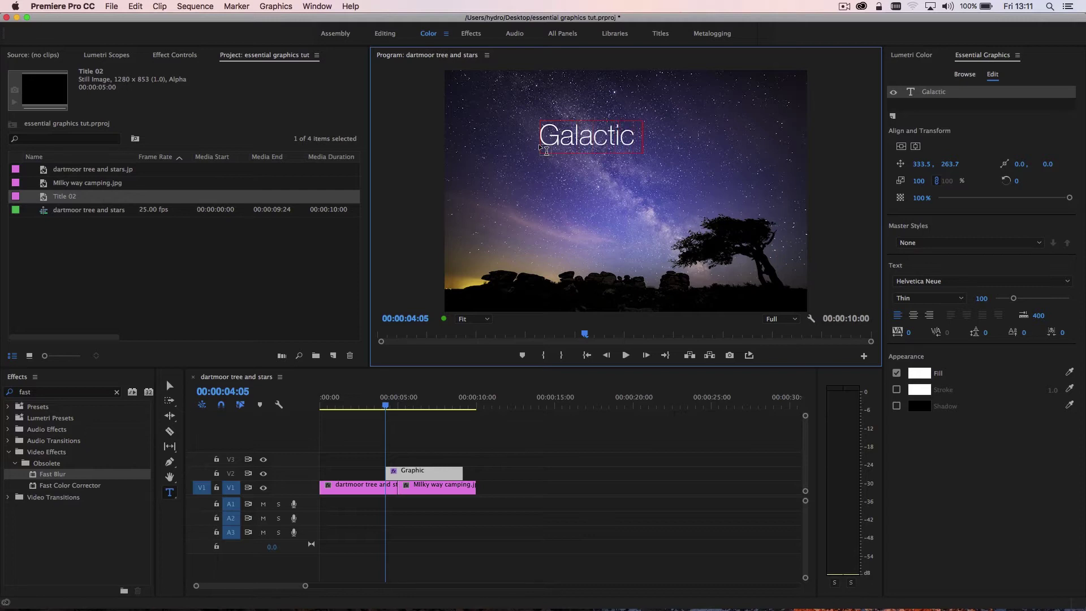
text( Wonder)
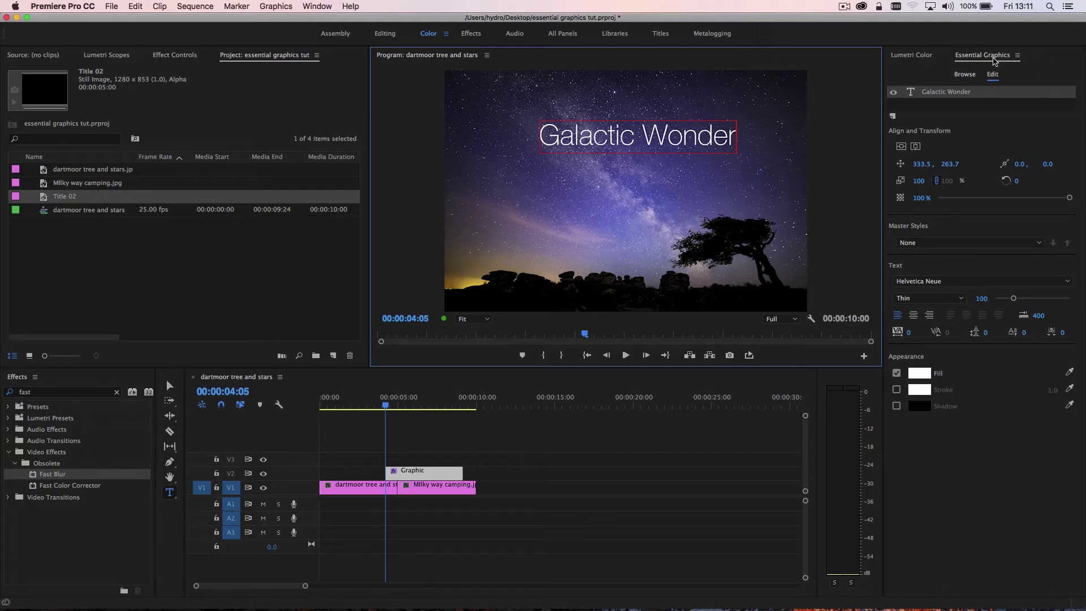
click(312, 7)
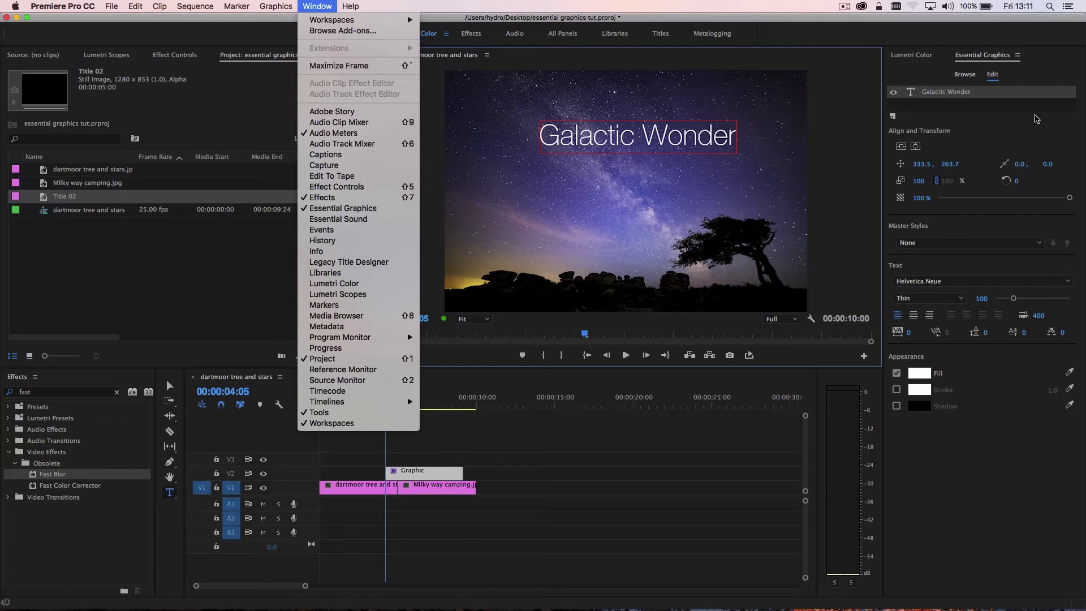
- Centre the title vertically and horizontally in Essential Graphics and nudge its horizontal position
click(996, 133)
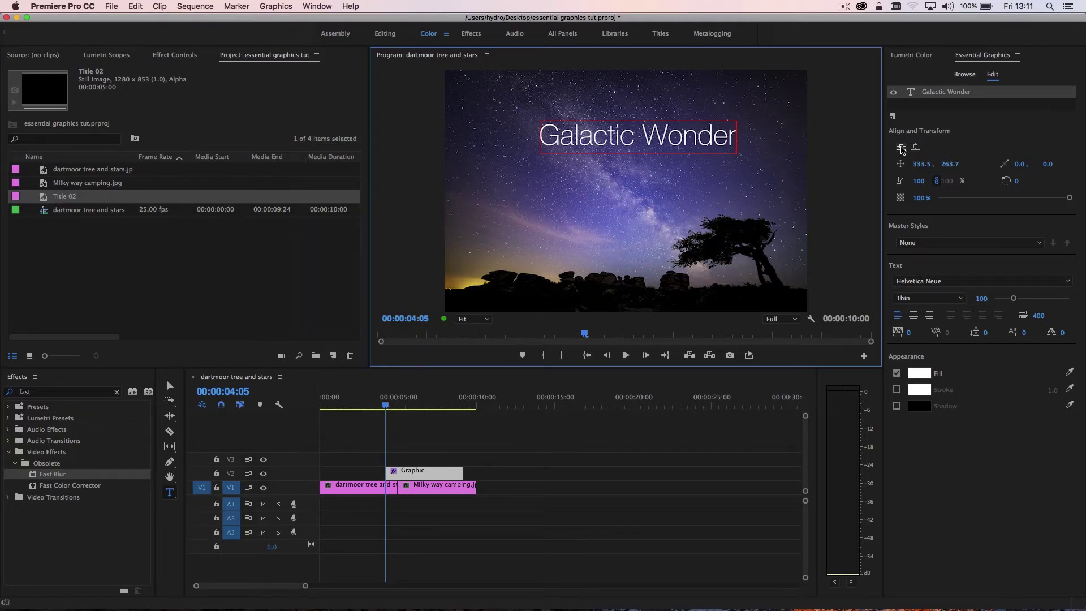
click(902, 146)
click(916, 147)
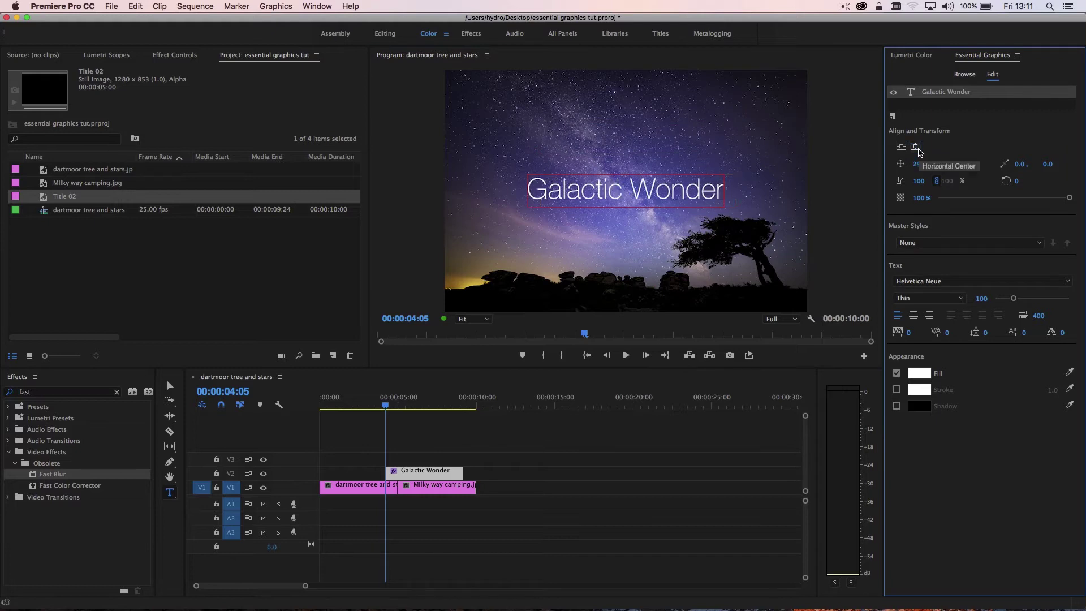
drag(1069, 197, 1081, 217)
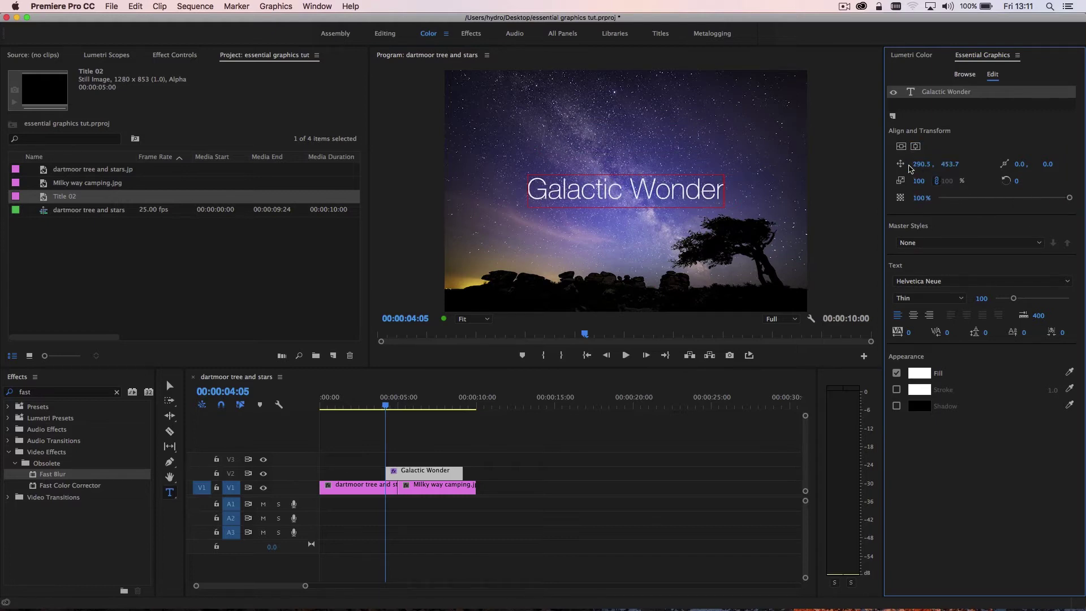
mouse_move(917, 169)
mouse_down()
mouse_move(969, 168)
mouse_move(857, 169)
mouse_move(968, 169)
mouse_move(913, 169)
mouse_up()
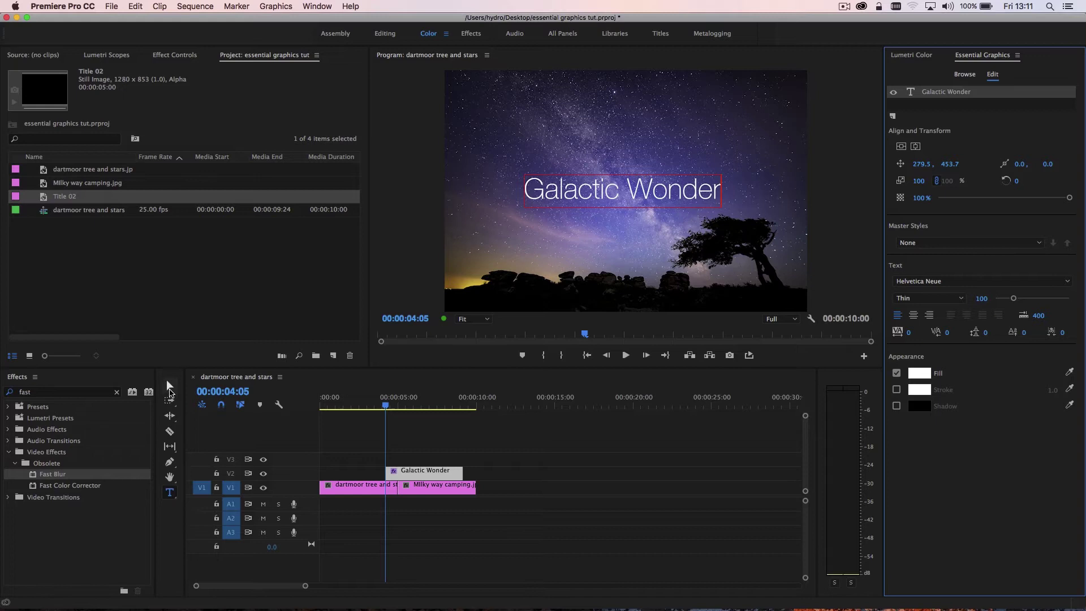
- Reposition the title to 290.5, 453.7 and select its text for restyling
click(170, 386)
drag(551, 198, 579, 172)
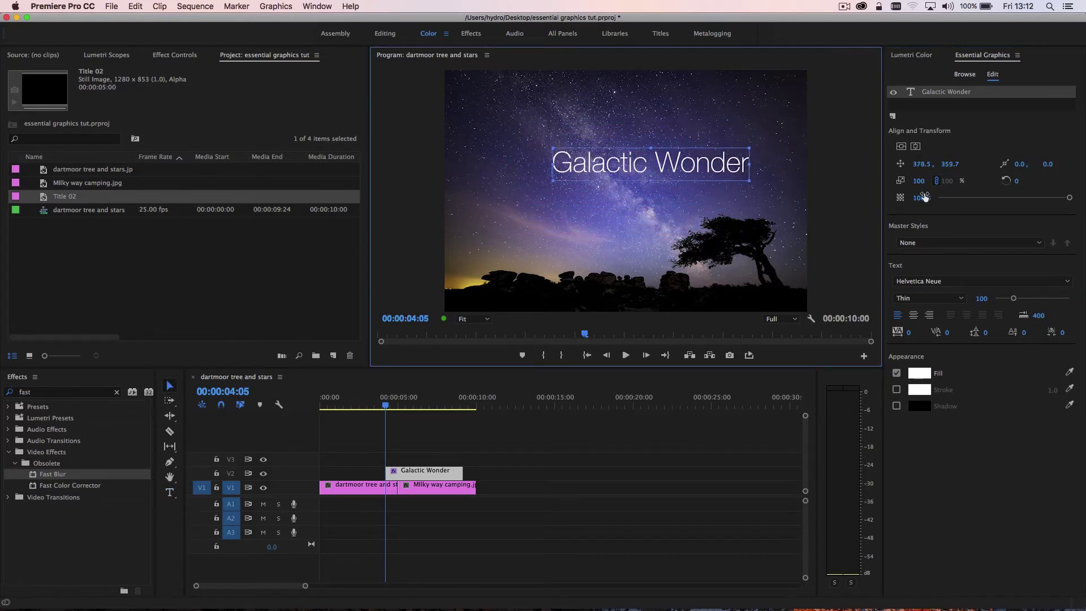
drag(950, 164, 905, 164)
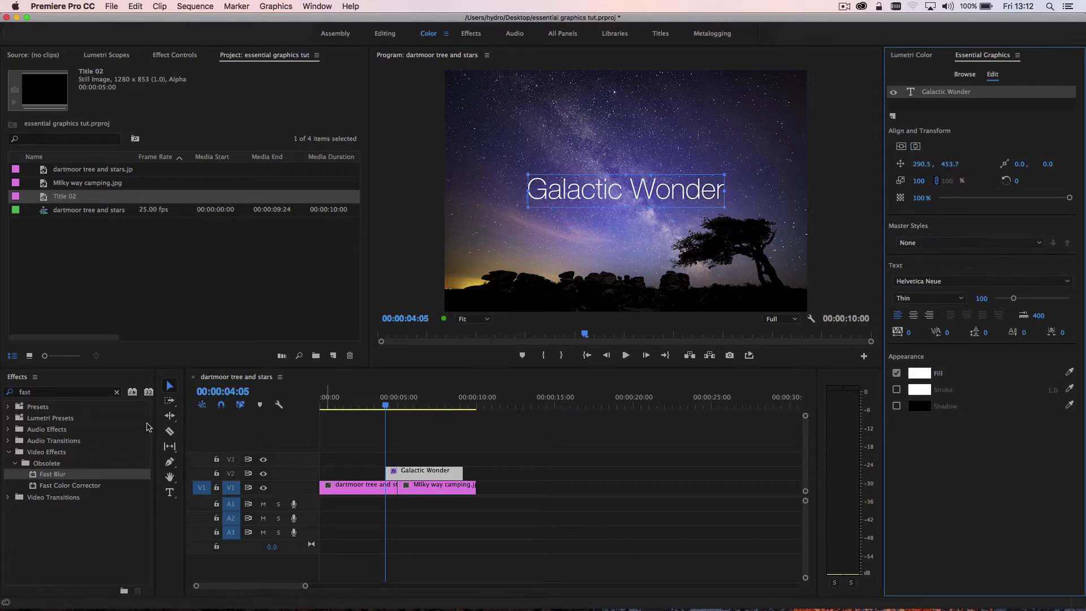
click(169, 493)
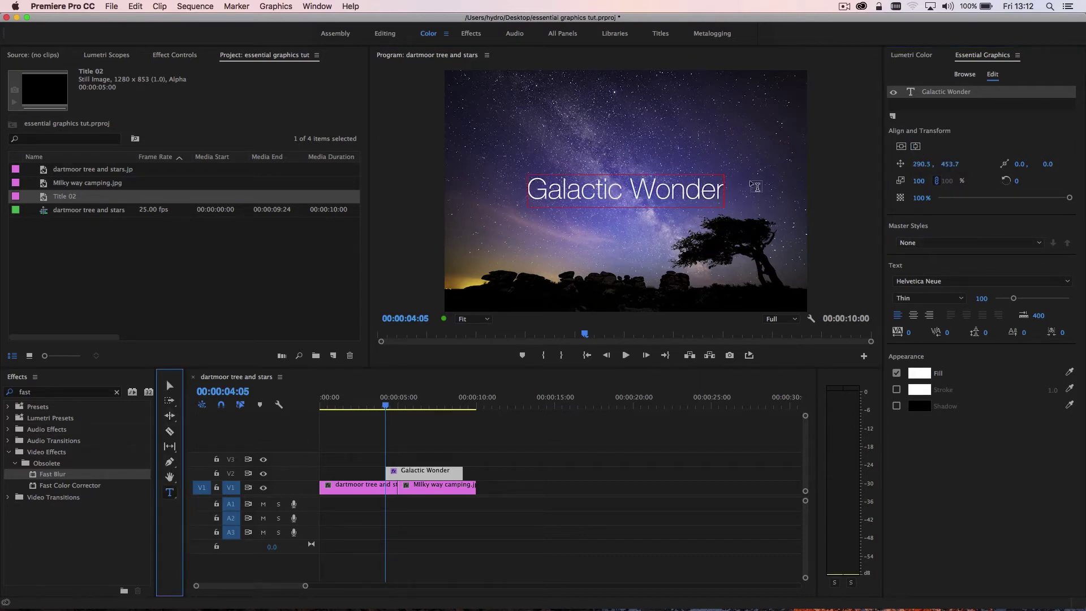
drag(721, 186, 527, 184)
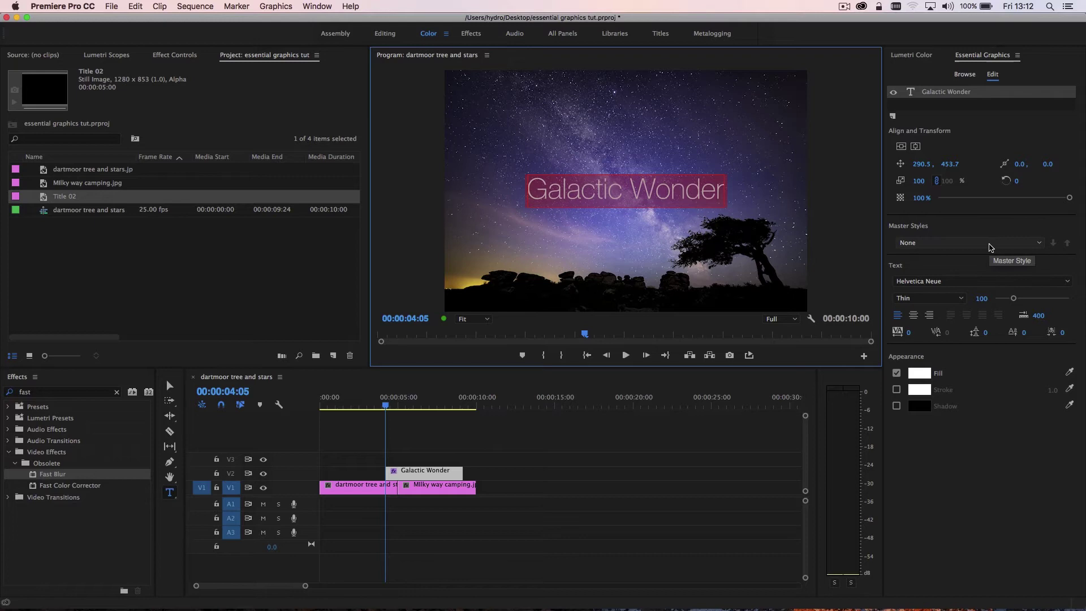
- Set the title font to Helvetica after trying Apple Chancery, then deselect the title
click(966, 282)
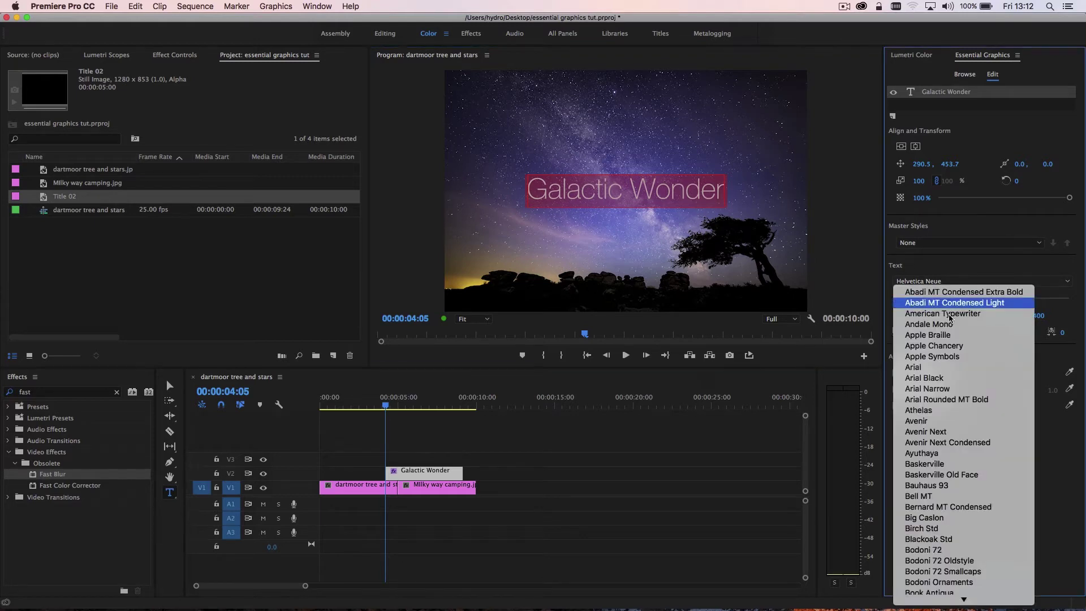
click(945, 345)
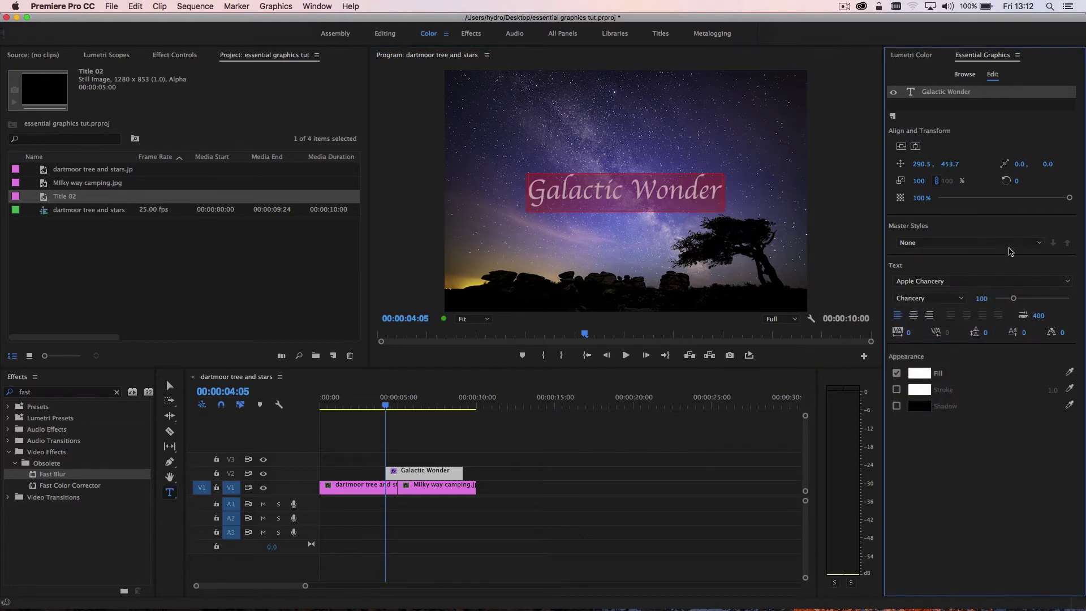
click(1022, 281)
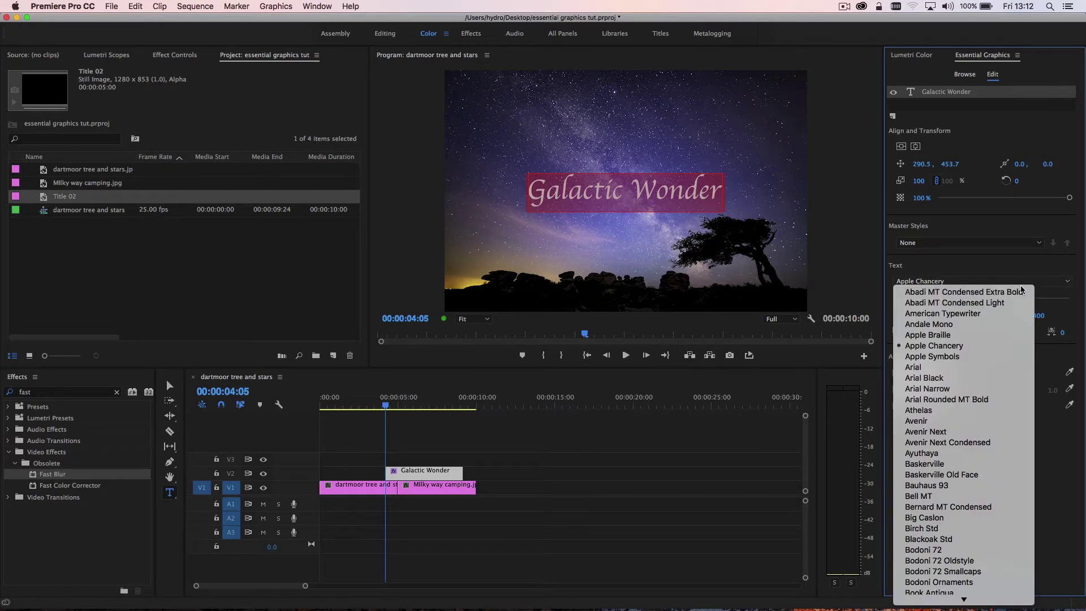
scroll(997, 361, down, 15)
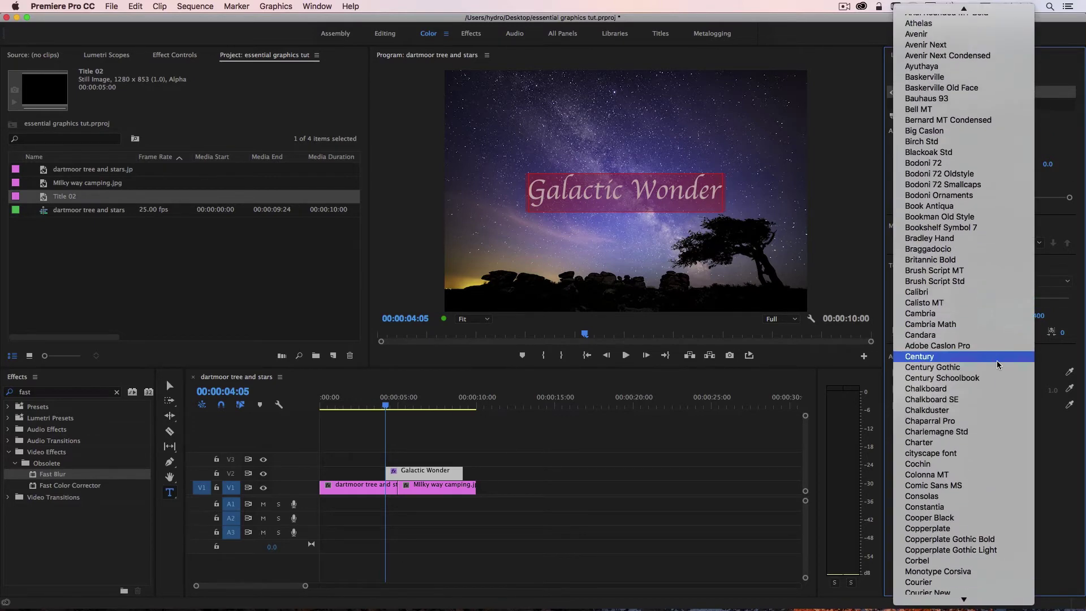
scroll(997, 361, down, 8)
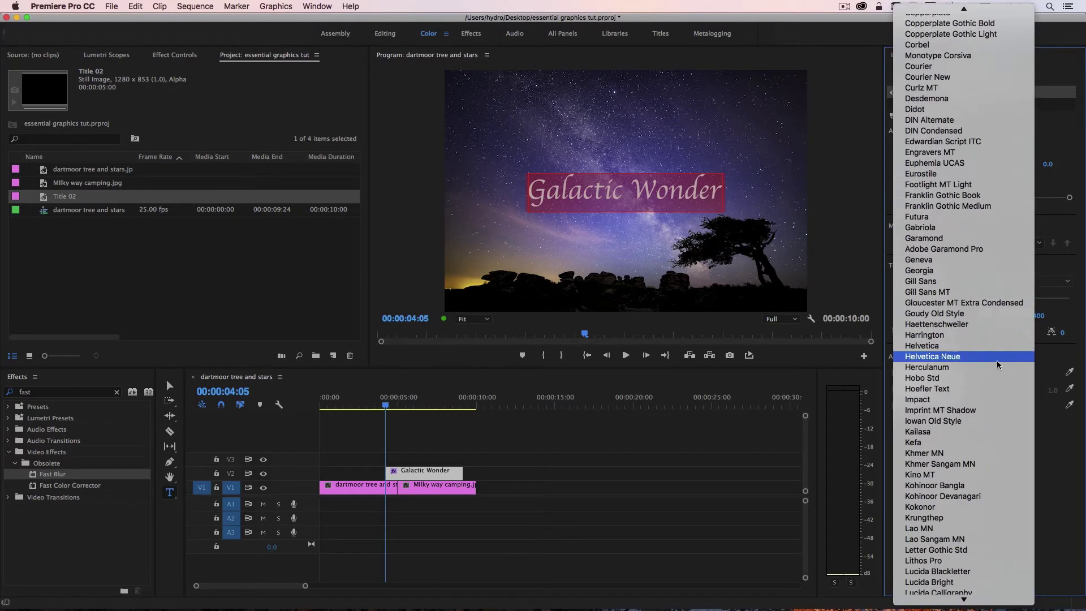
click(965, 345)
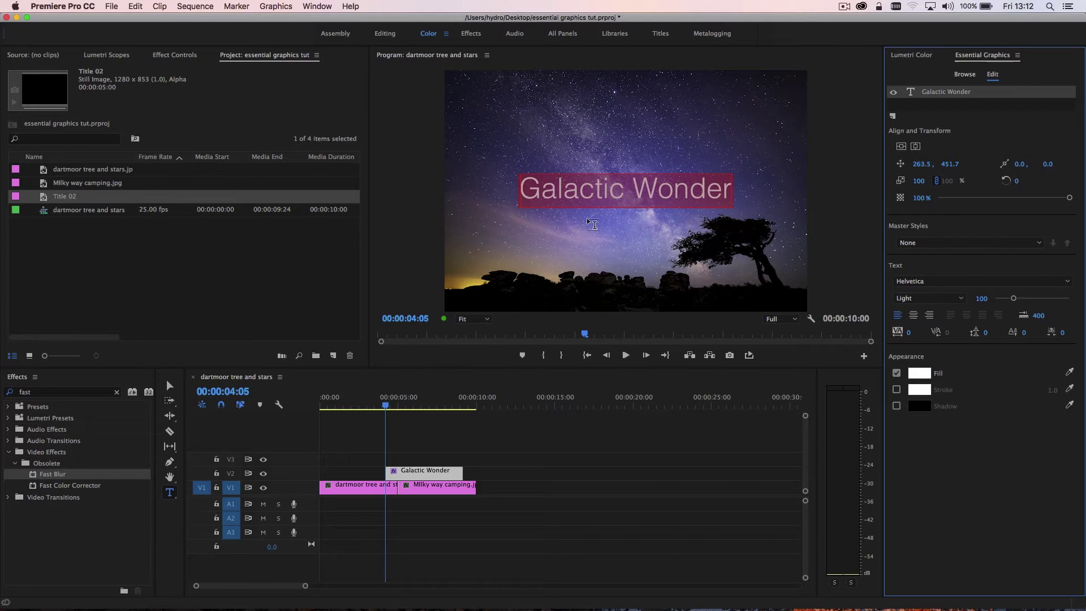
click(169, 386)
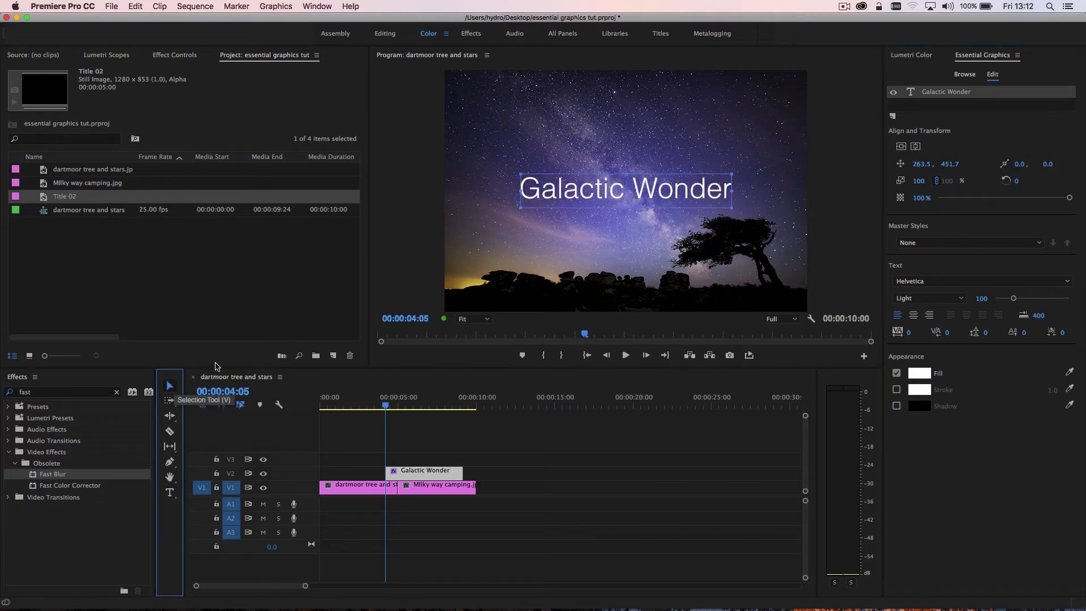
click(598, 243)
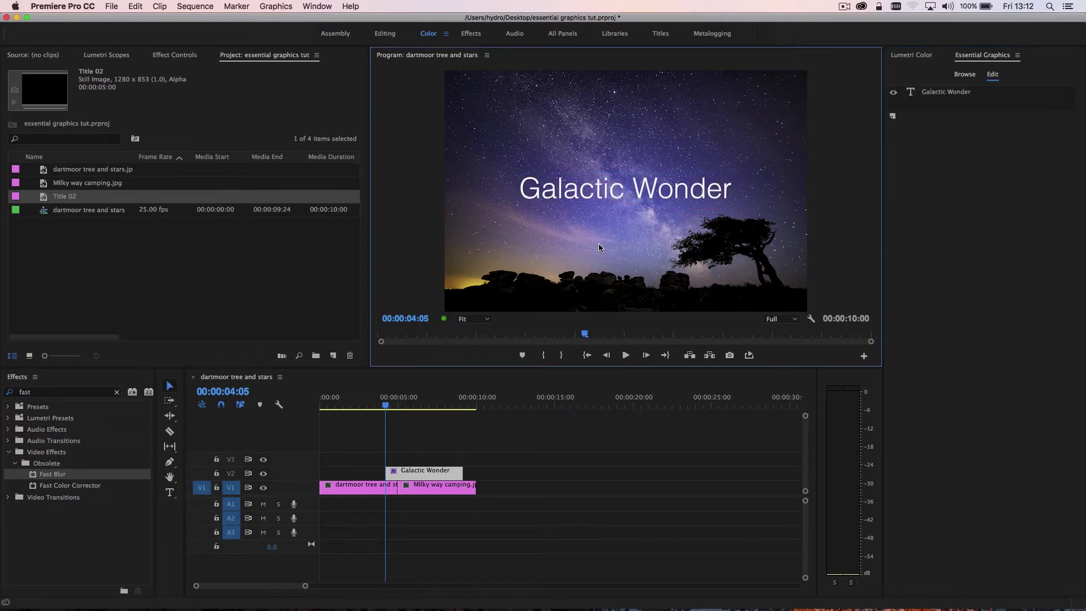
- Add a rectangle layer enclosing the whole title at 43% opacity, with shadow left off
click(893, 116)
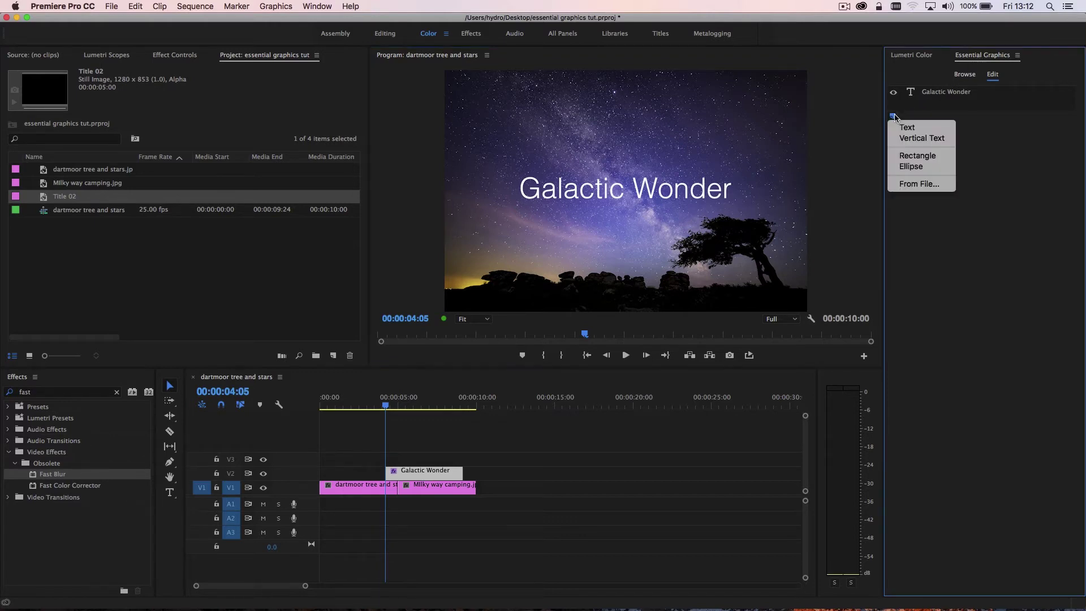
click(913, 159)
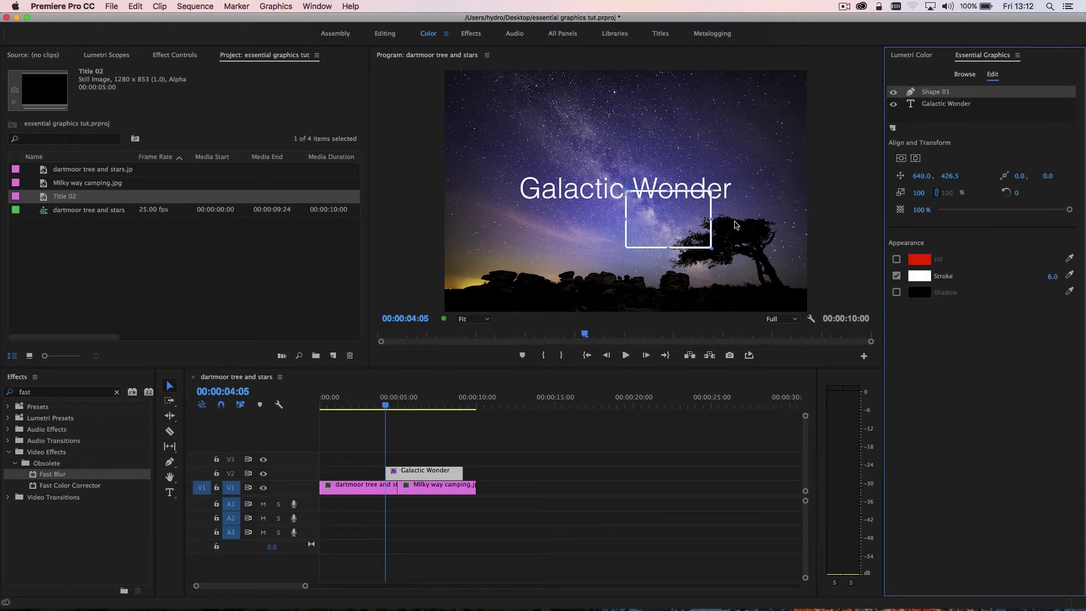
drag(656, 225, 545, 205)
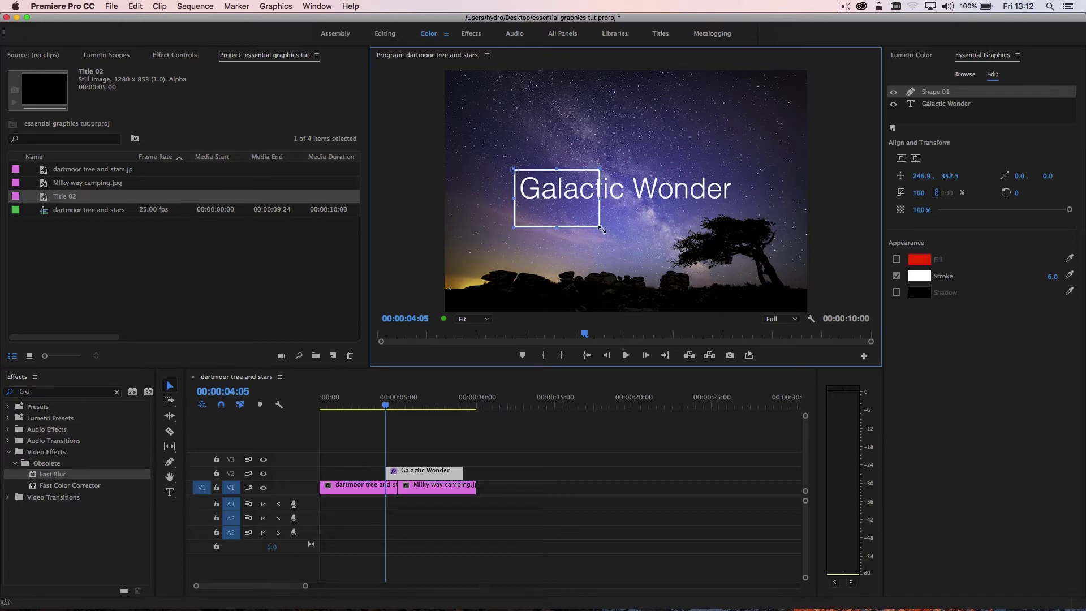
drag(601, 229, 740, 212)
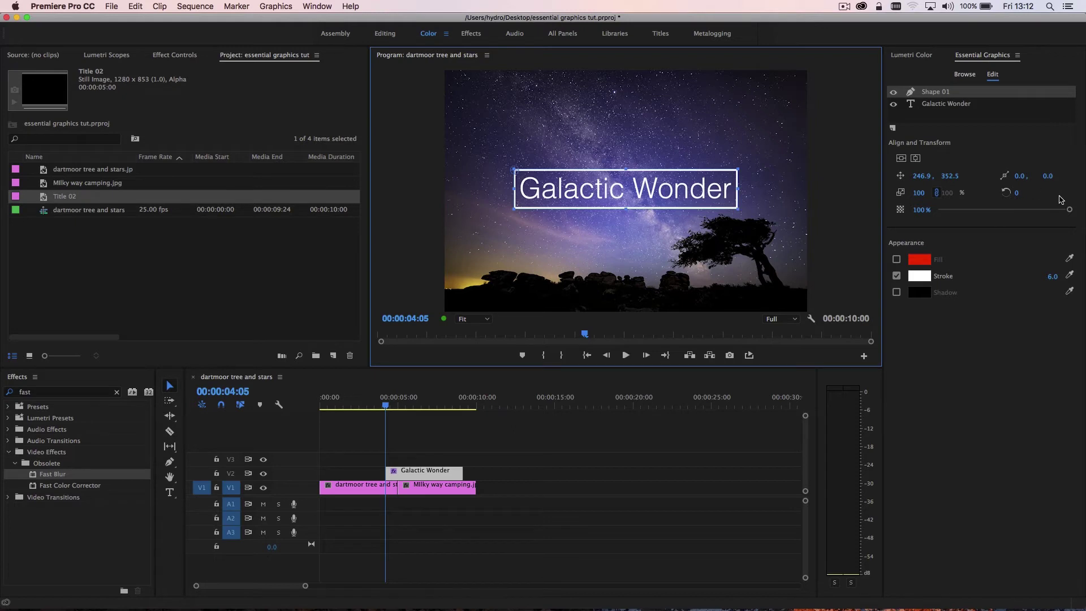
drag(1069, 210, 994, 220)
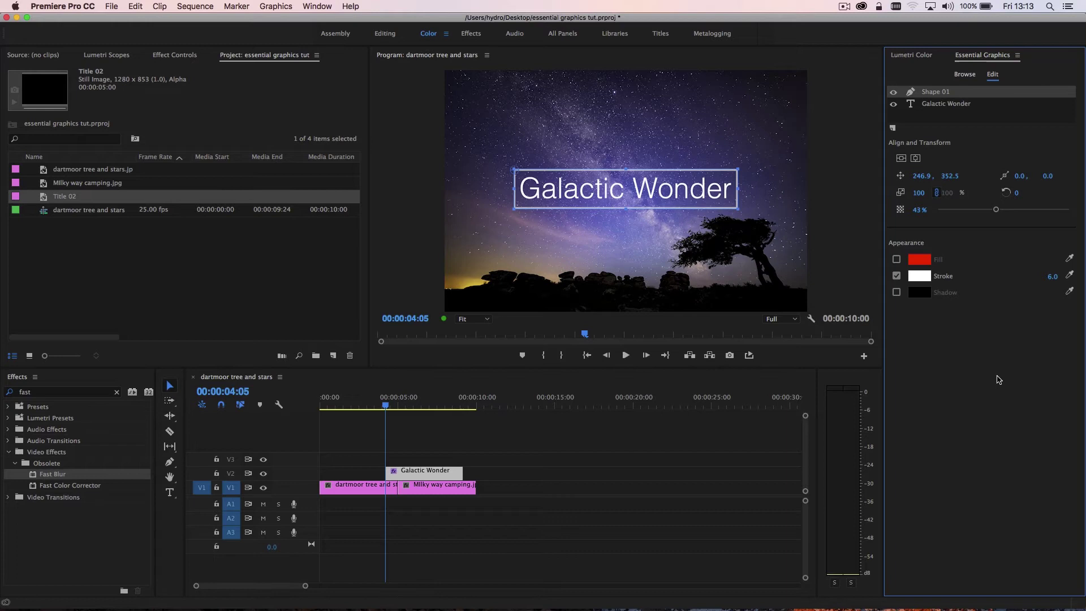
click(897, 293)
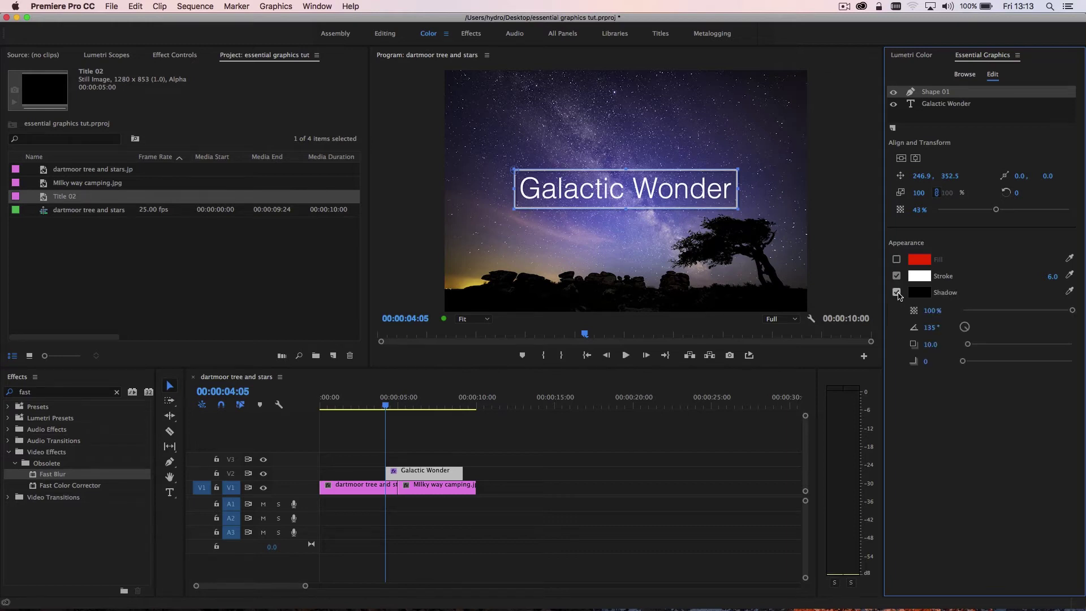
click(898, 293)
click(447, 475)
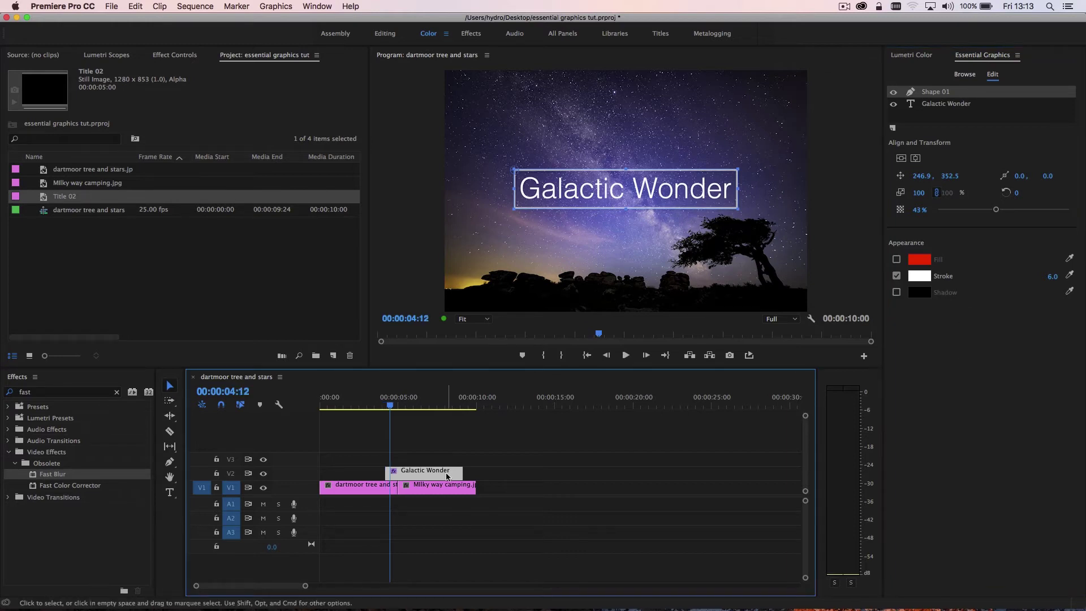
- Move the title clip to the sequence start, trim its end, and add a default transition there
drag(442, 477, 376, 477)
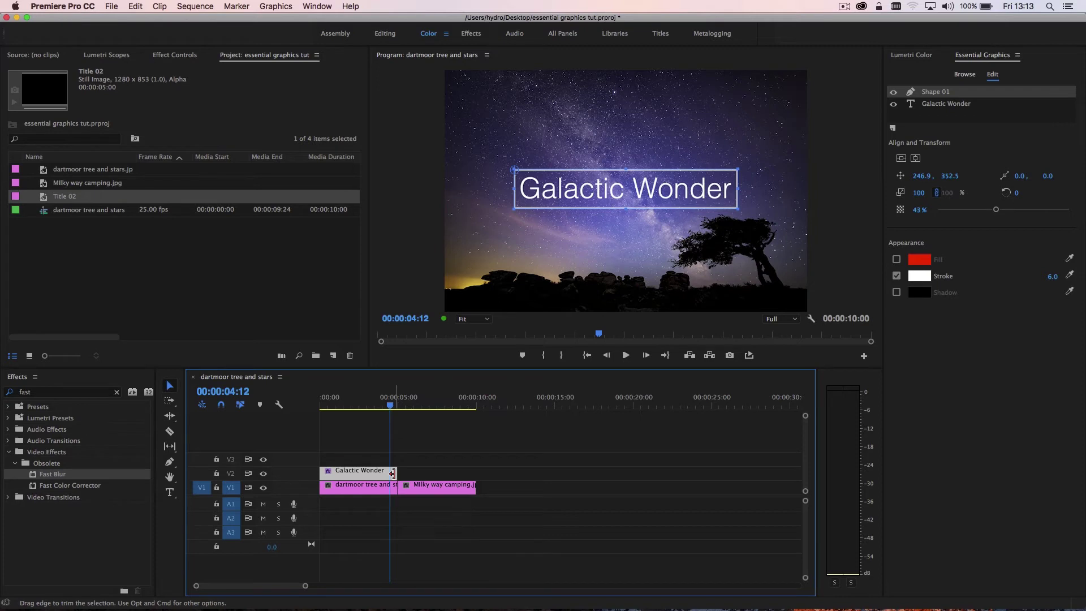
mouse_move(393, 475)
mouse_down()
mouse_move(560, 470)
mouse_move(380, 478)
mouse_up()
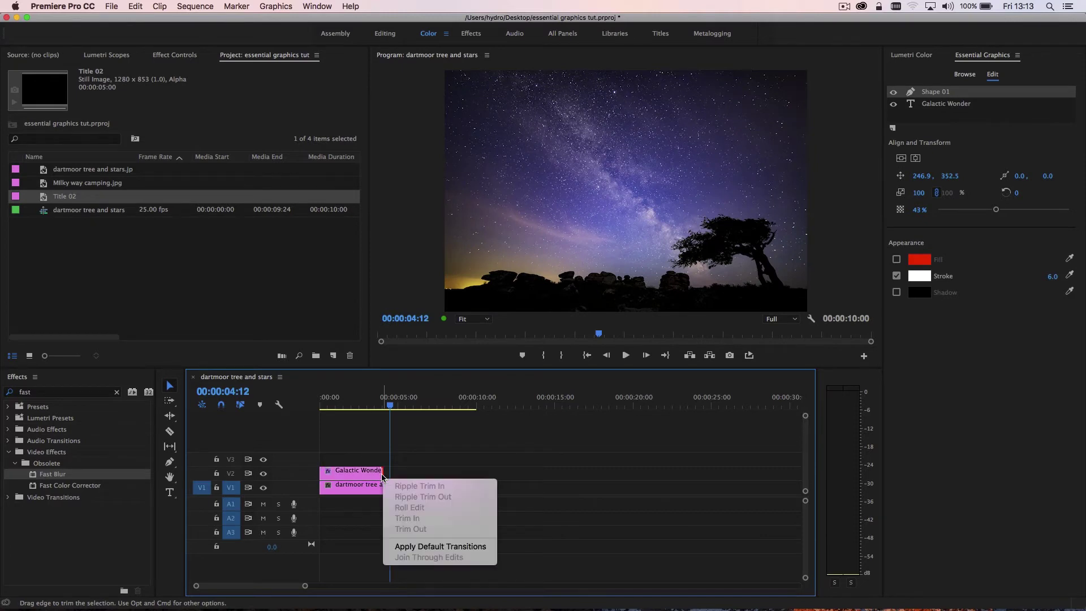
click(421, 546)
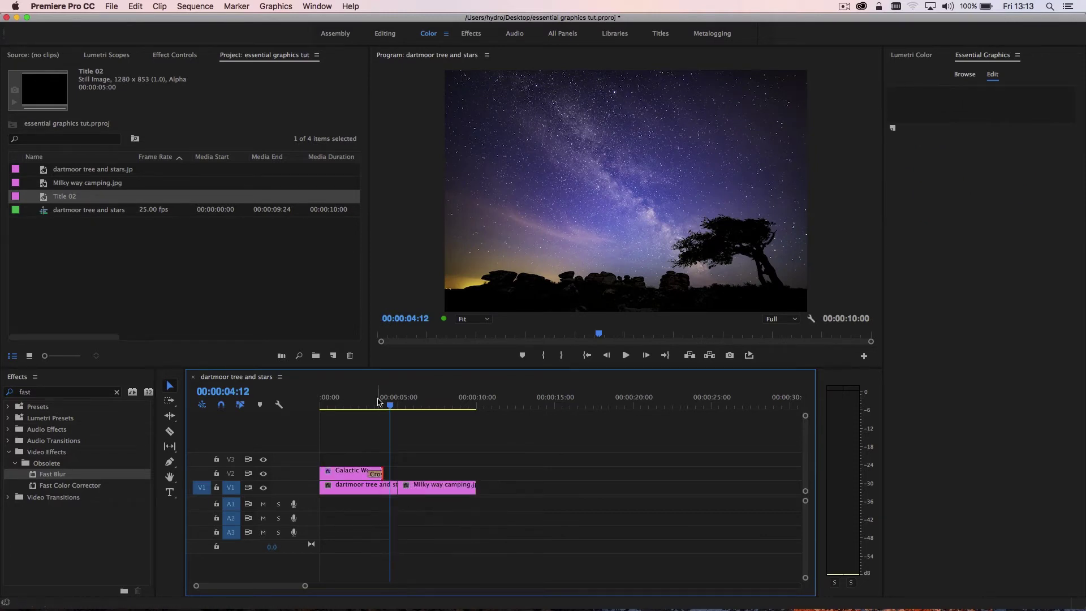
- Preview the fade-out, nudge the clip slightly later, and add a default fade-in at its start
click(376, 403)
mouse_move(377, 401)
mouse_down()
mouse_move(359, 402)
mouse_move(390, 399)
mouse_move(365, 402)
mouse_up()
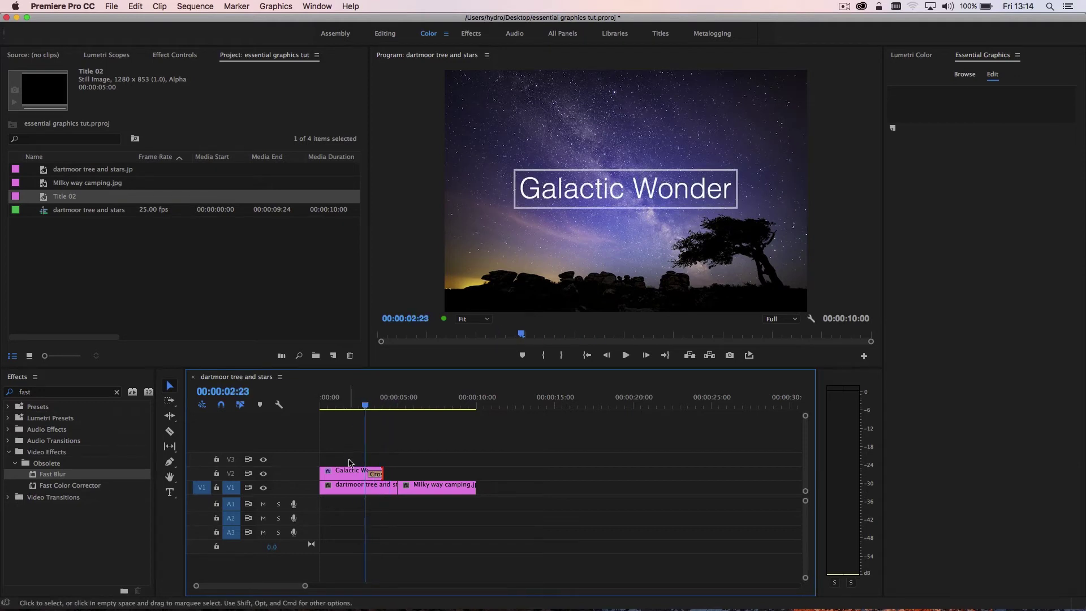
drag(350, 472, 362, 481)
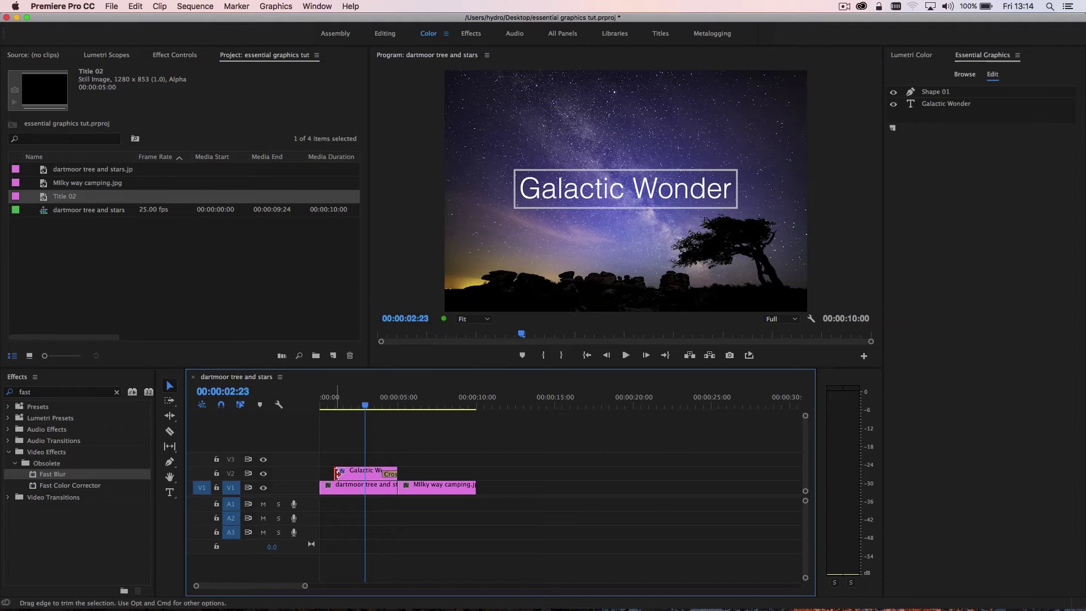
click(338, 475)
right_click(339, 475)
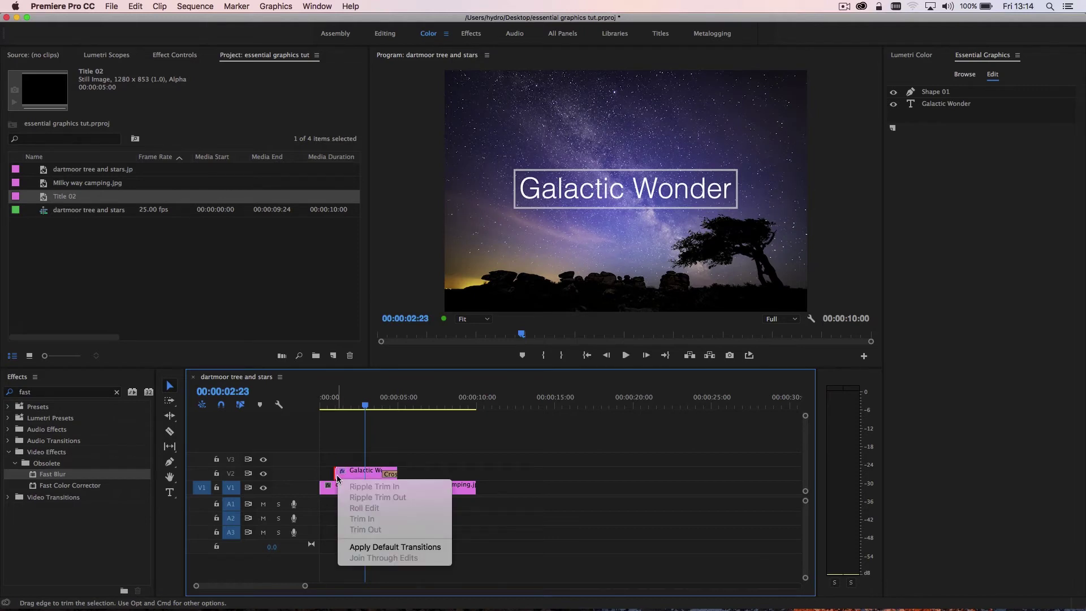
click(356, 549)
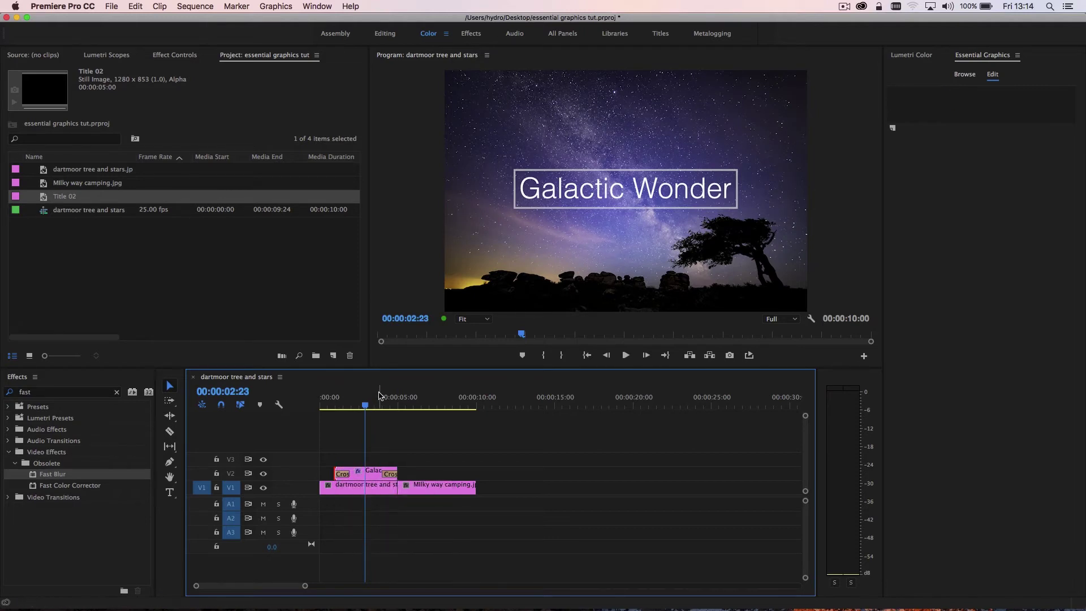
- Apply Fast Blur to the Galactic Wonder title clip in Effect Controls
click(187, 56)
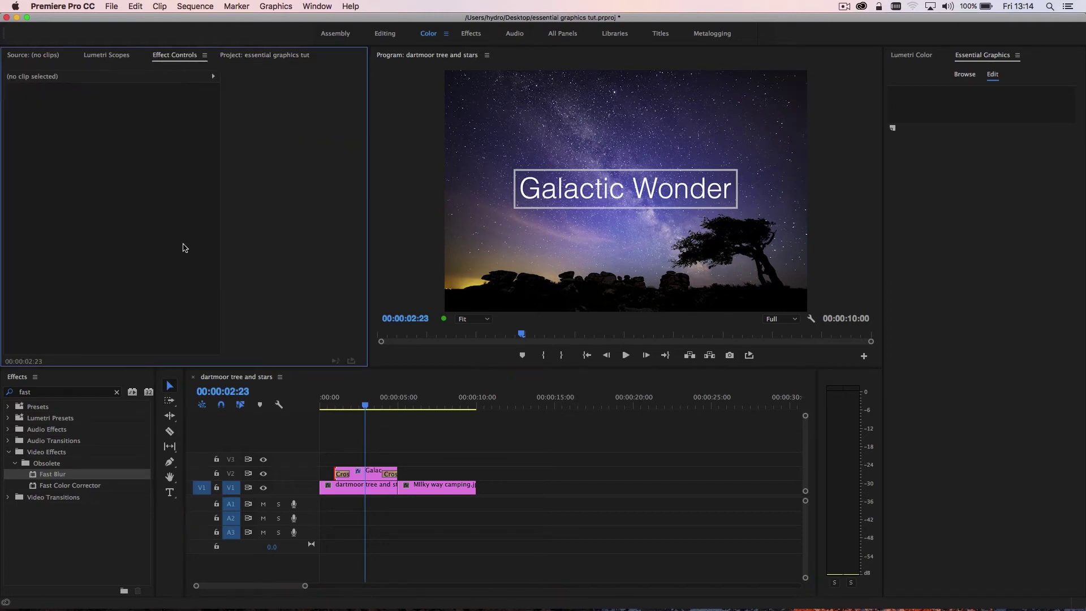
click(378, 476)
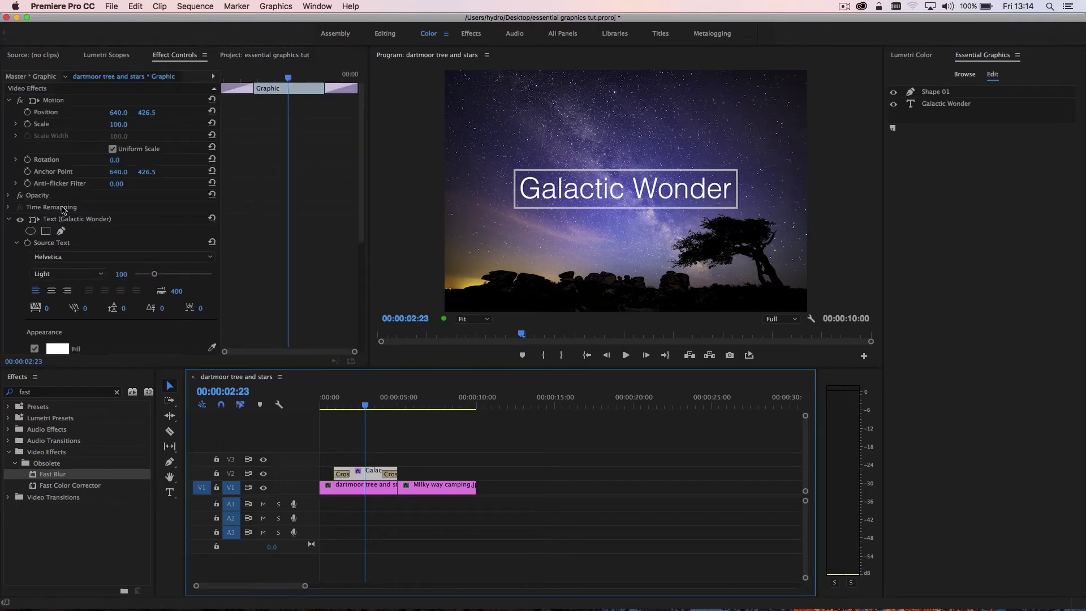
click(9, 220)
click(9, 231)
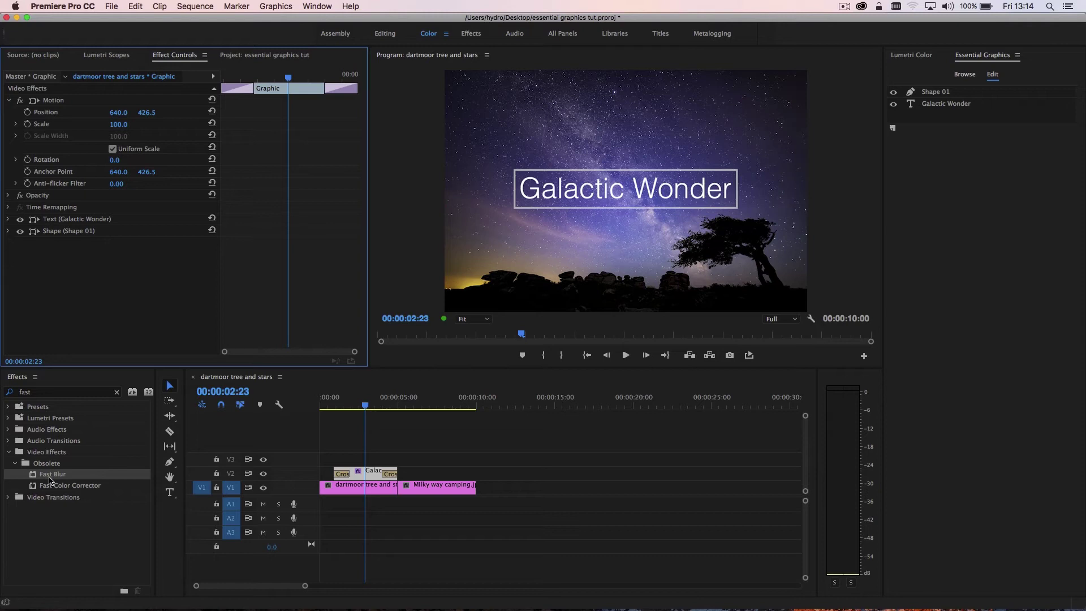
drag(49, 480, 92, 295)
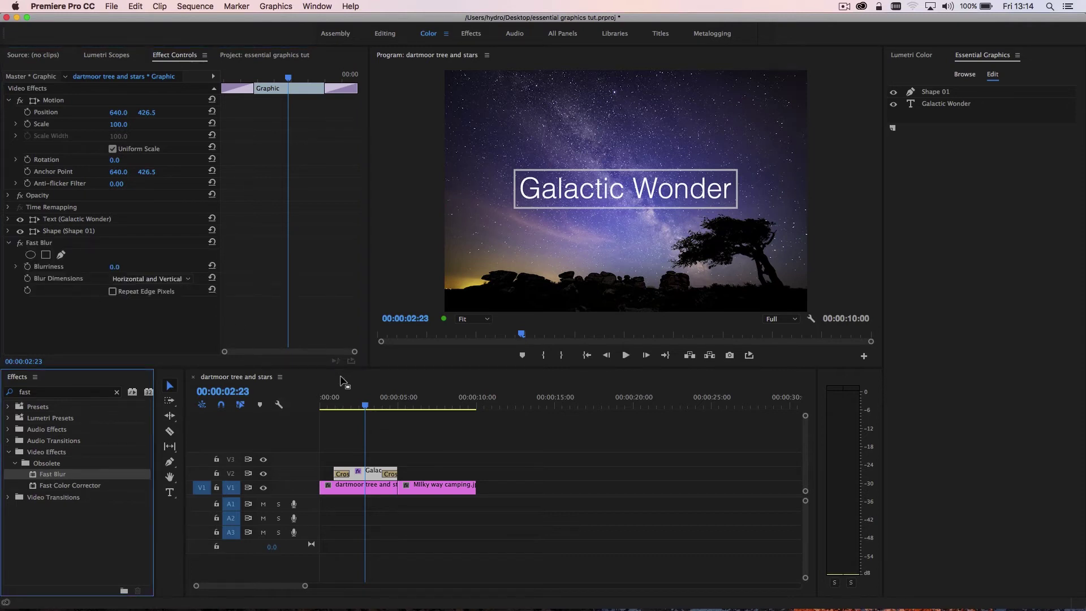
- Keyframe Blurriness from heavily blurred at the clip start to 0.0 at 00:00:02:12
click(284, 77)
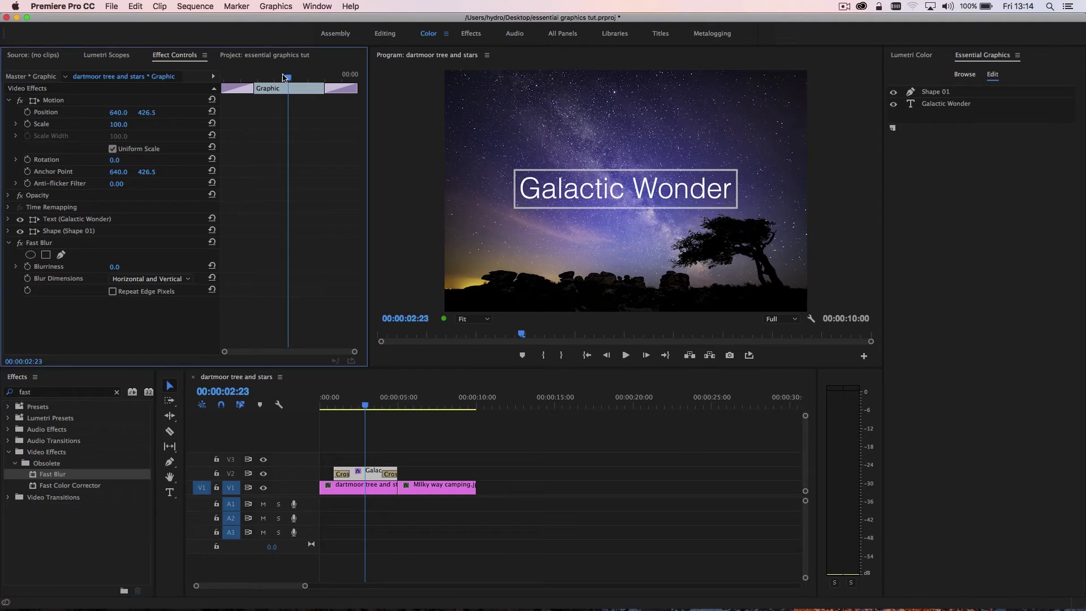
drag(283, 75, 275, 71)
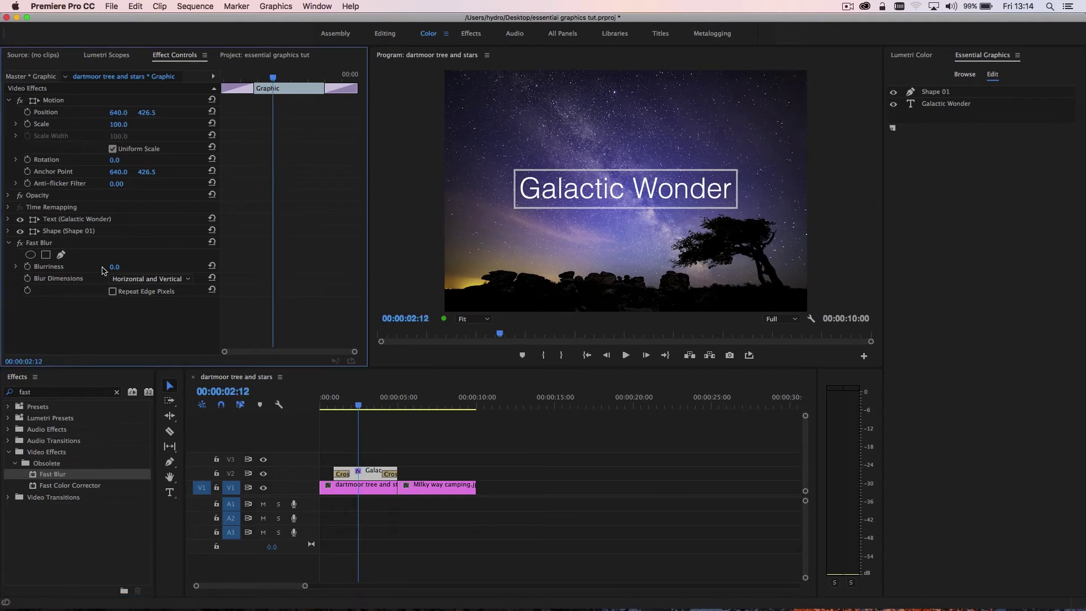
click(27, 266)
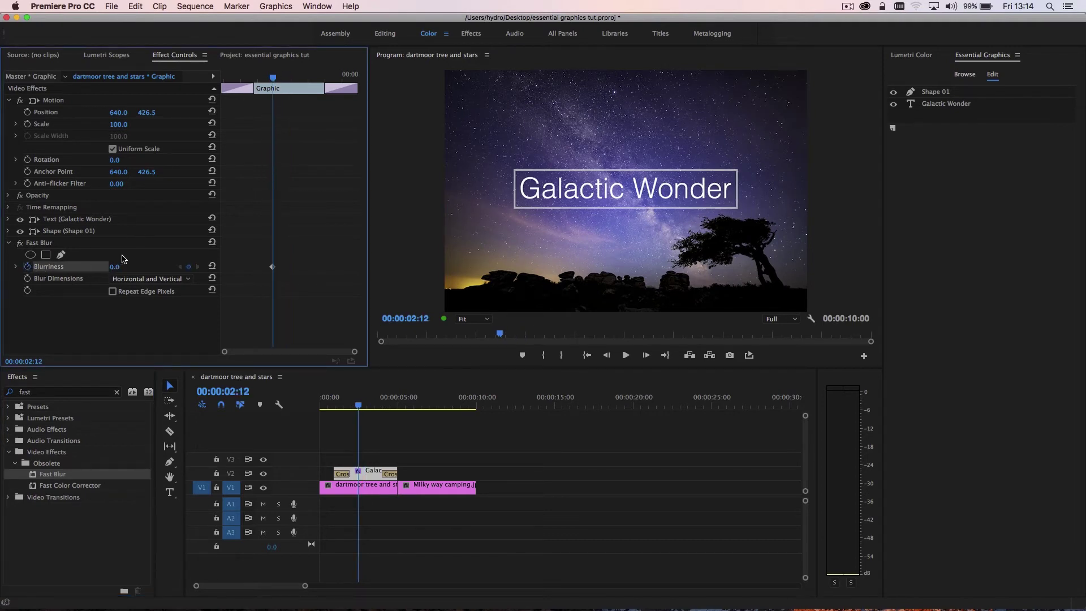
drag(276, 79, 238, 78)
drag(116, 267, 159, 266)
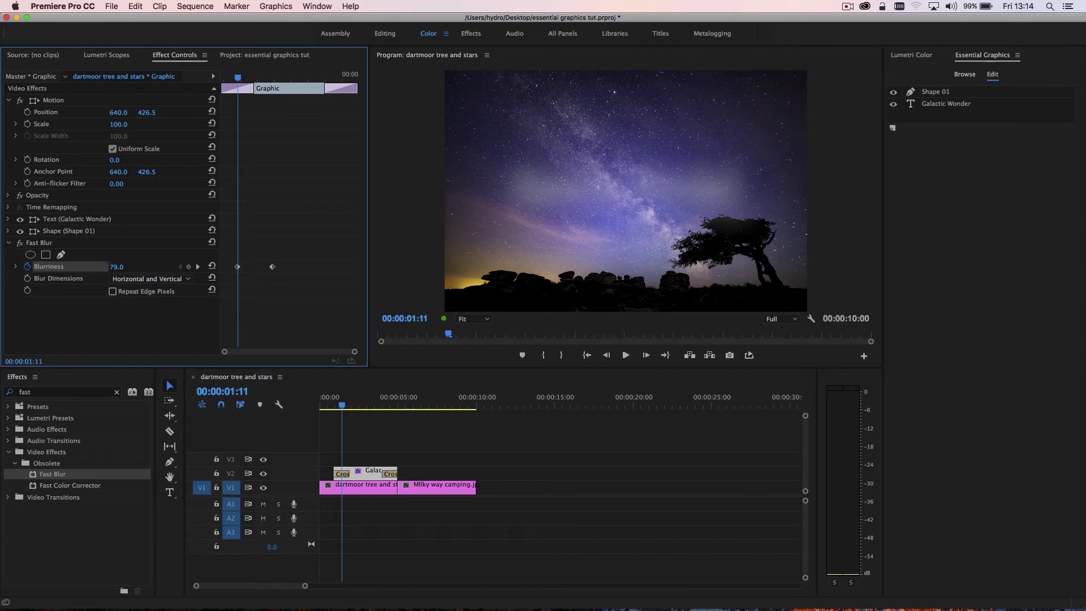
drag(238, 267, 211, 271)
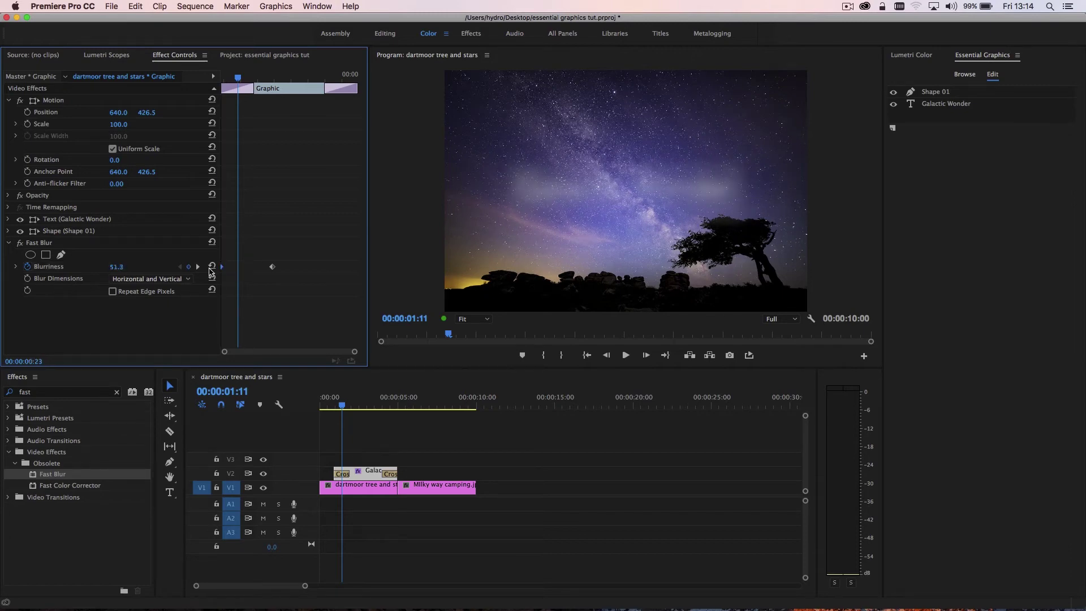
click(328, 406)
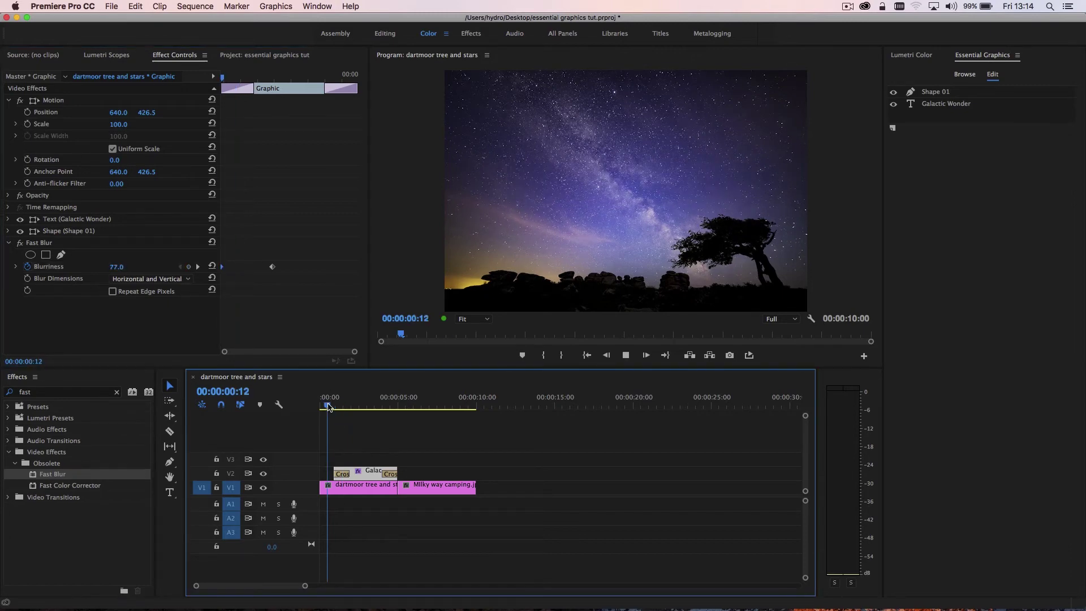
- Play the sequence to preview the blur-in title
key(space)
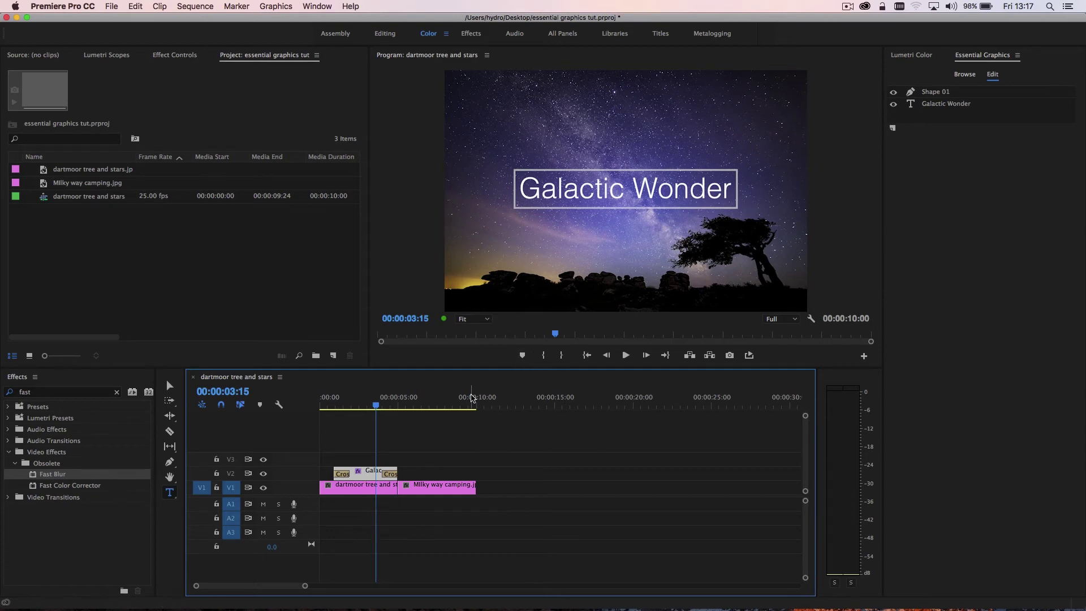
- Paste a copy of the title onto V2 above the Milky way camping clip and scrub to check it
click(498, 403)
key(super+v)
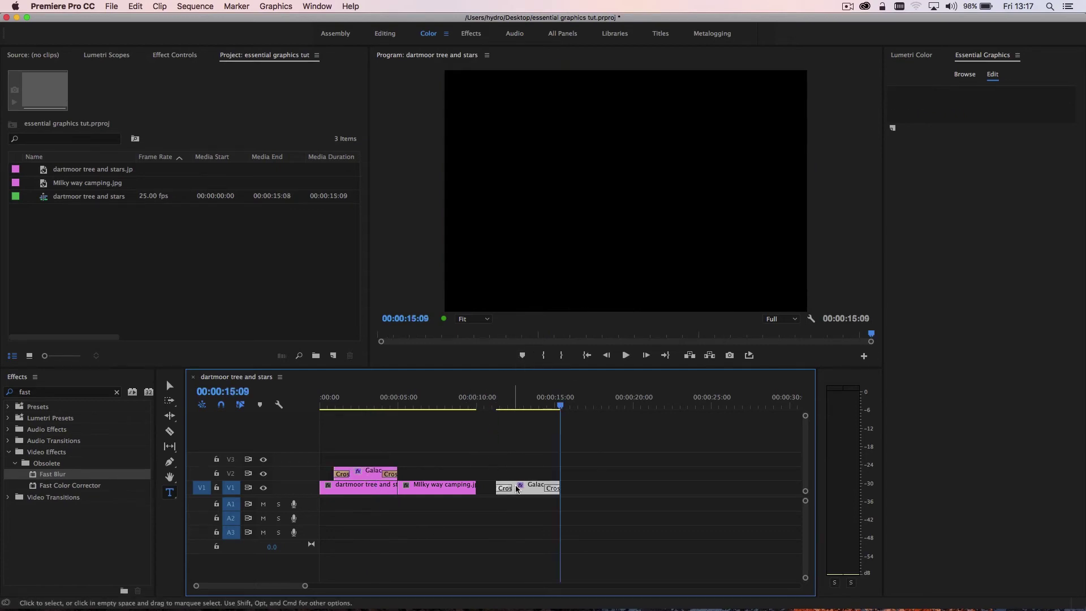
drag(517, 489, 433, 474)
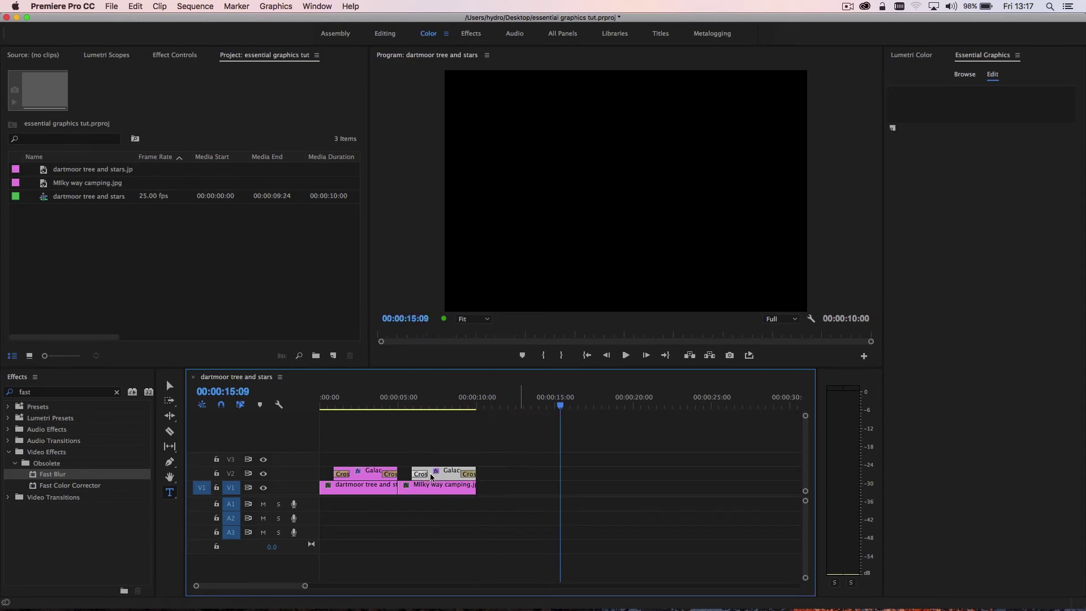
click(429, 406)
drag(428, 406, 445, 406)
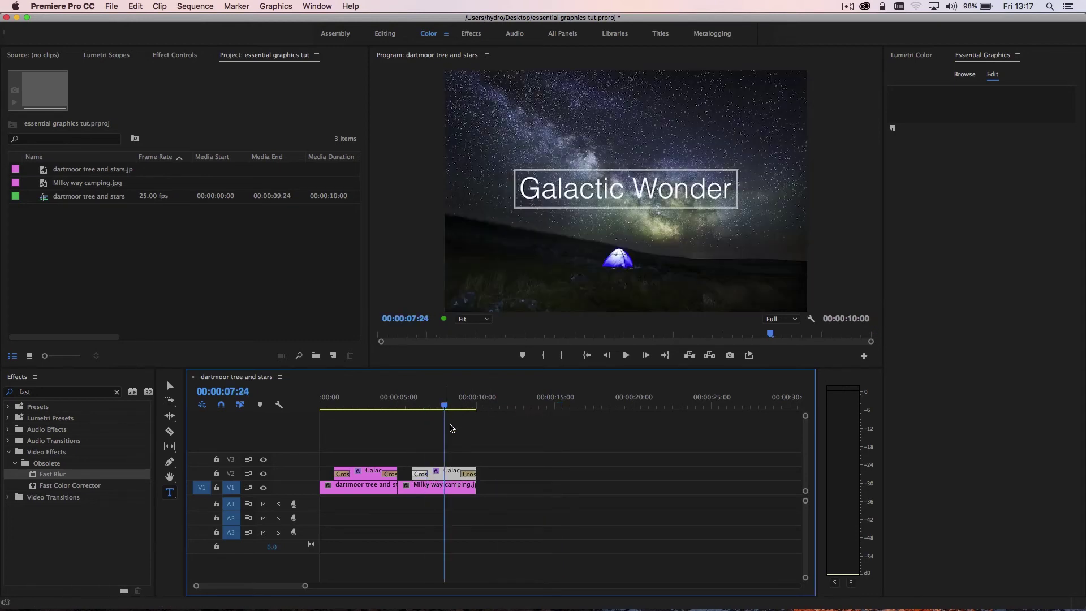
- Change the copied text to 'Galactic Wonder 2' and scale its box shape to 112
click(451, 477)
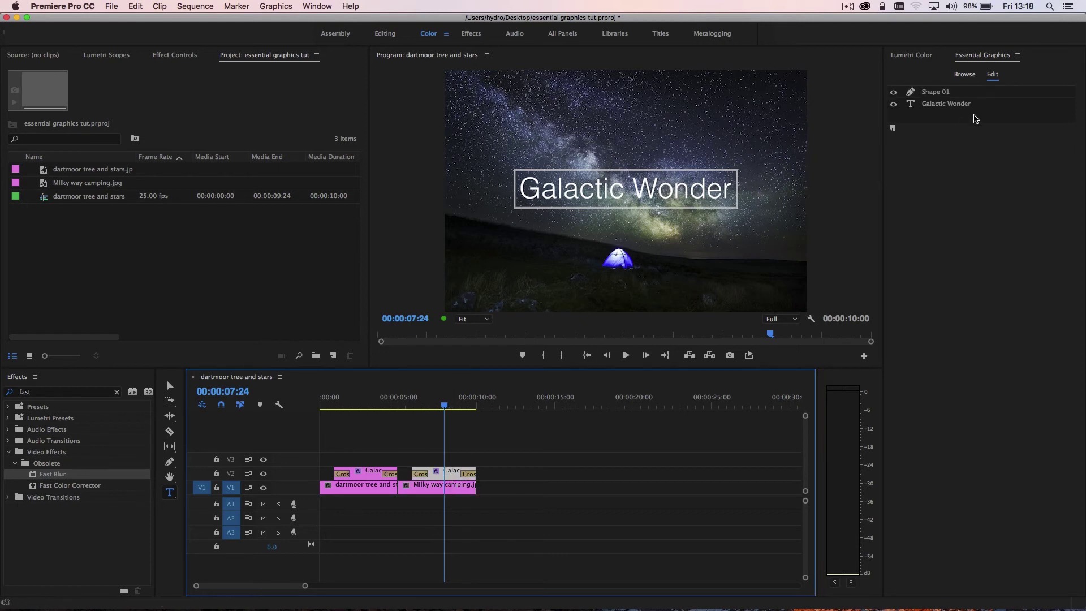
click(952, 105)
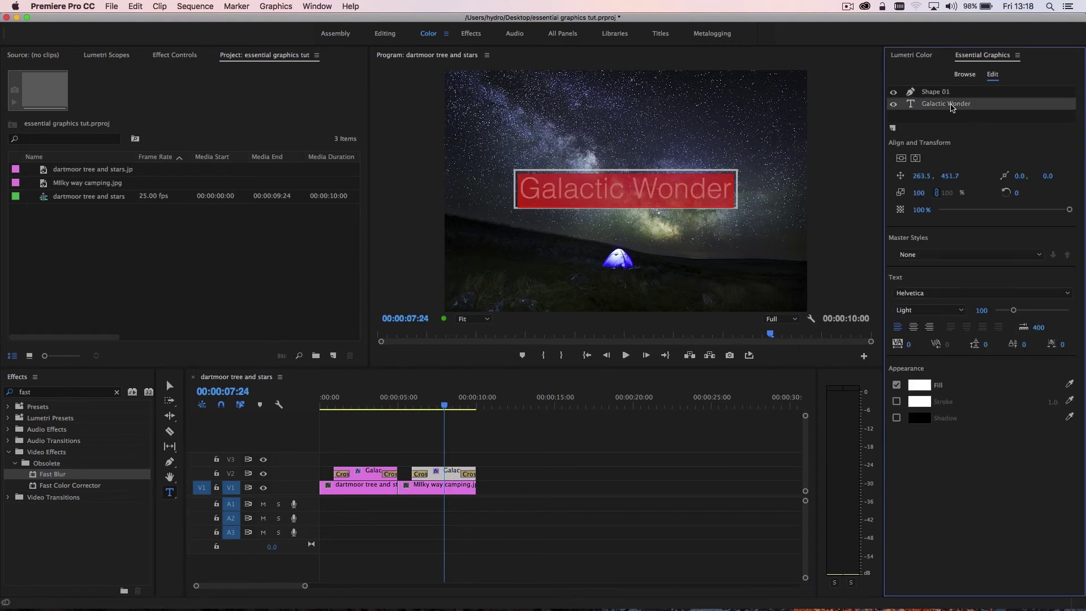
click(733, 187)
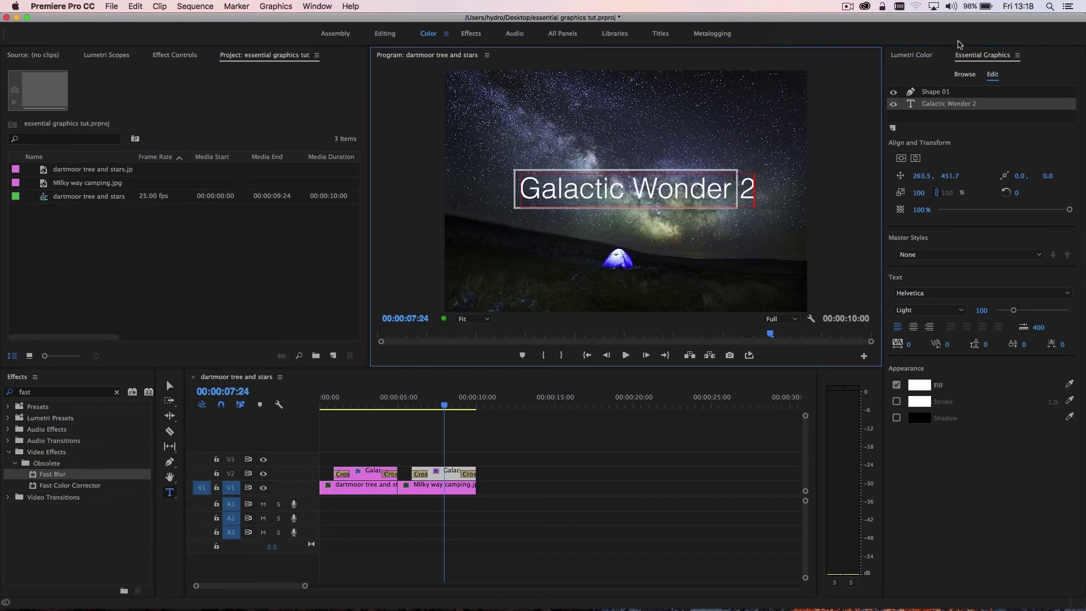
click(940, 92)
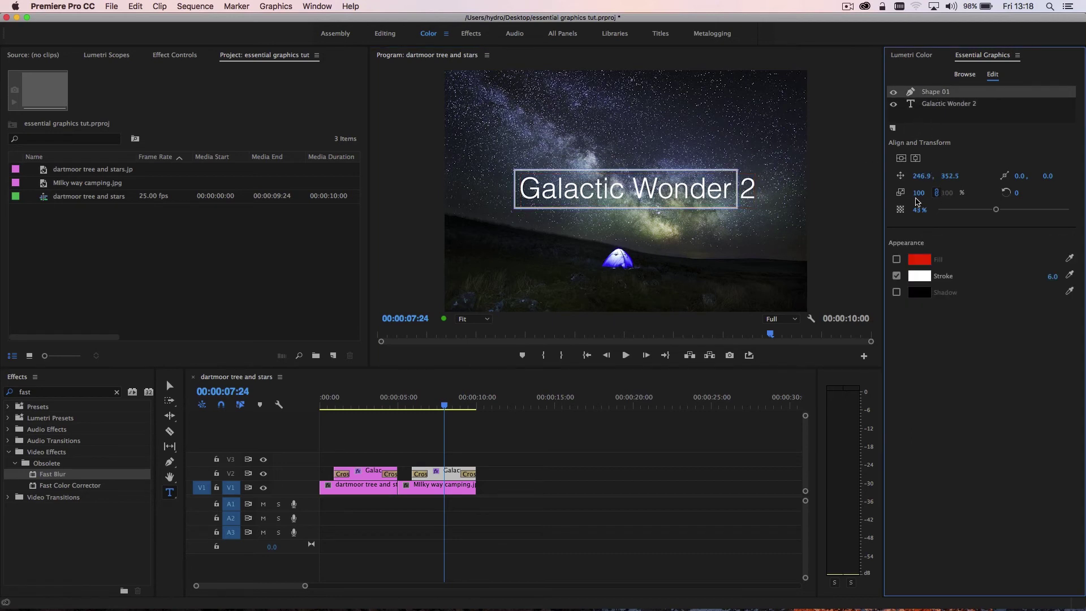
click(921, 192)
text(124)
key(Return)
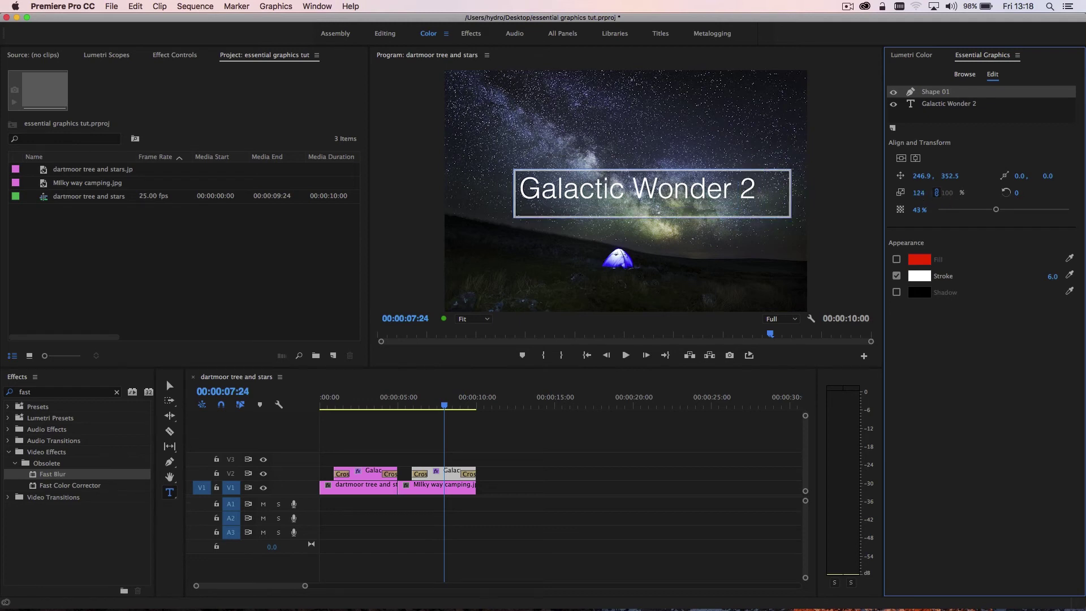
drag(919, 193, 908, 192)
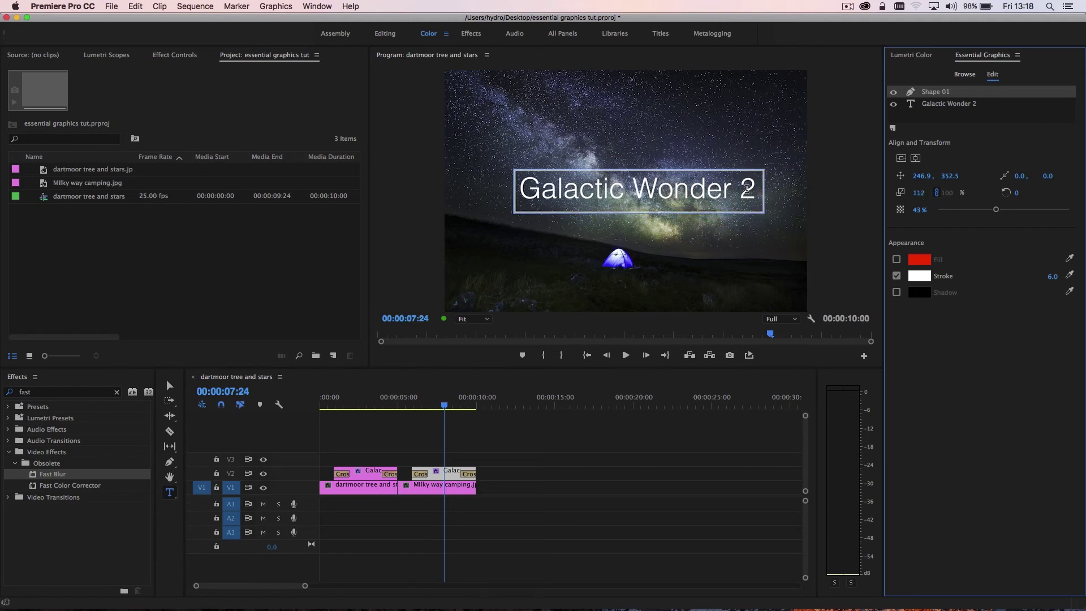
- Centre the box and text layers, then scrub back to compare both titles
click(916, 159)
click(939, 104)
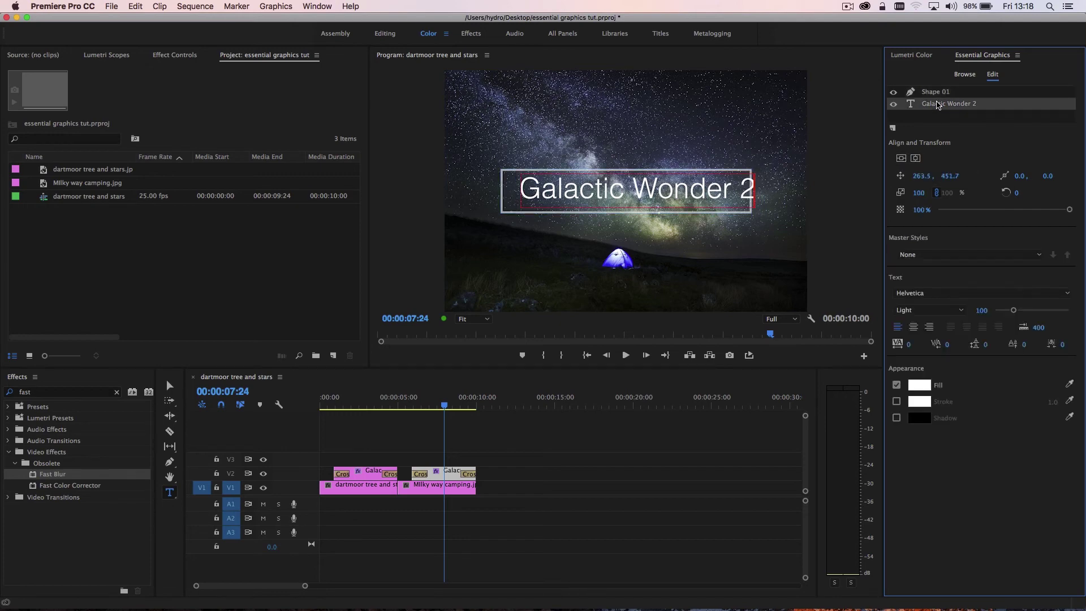
click(916, 159)
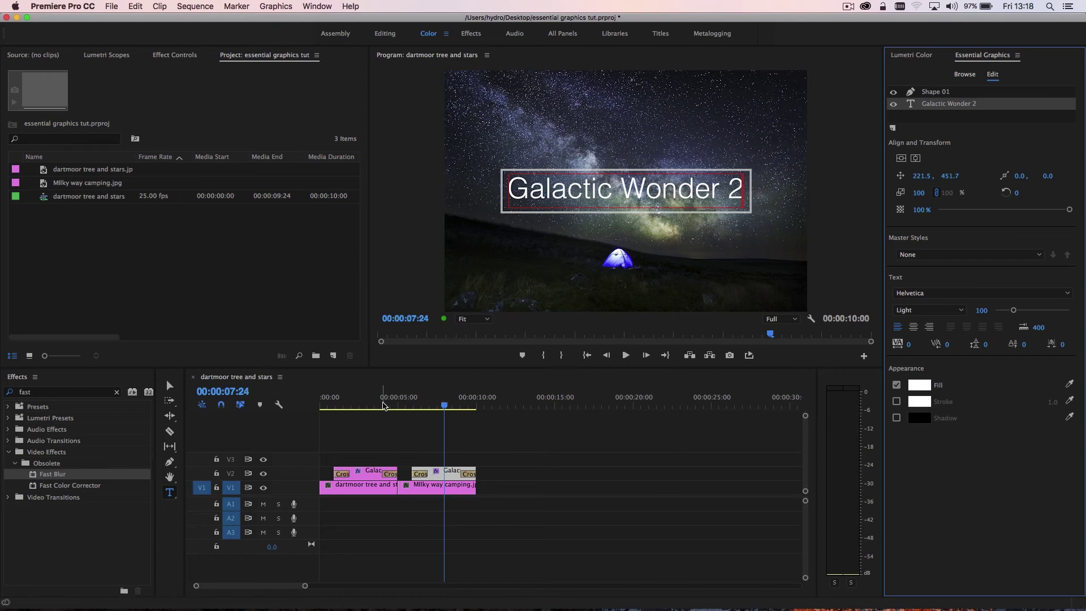
click(383, 405)
drag(383, 406, 440, 405)
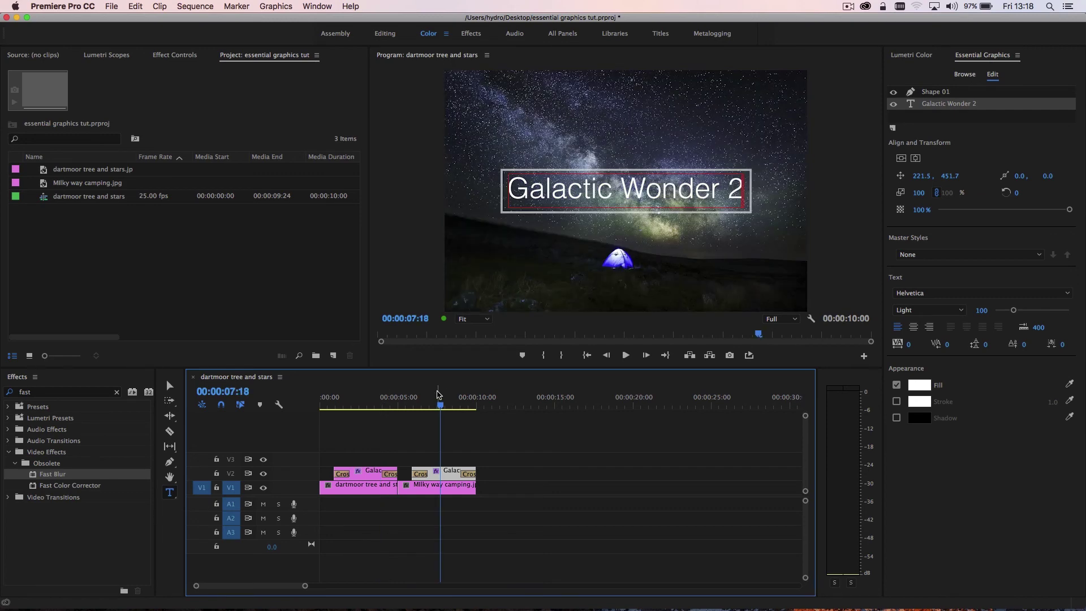
drag(439, 396, 373, 404)
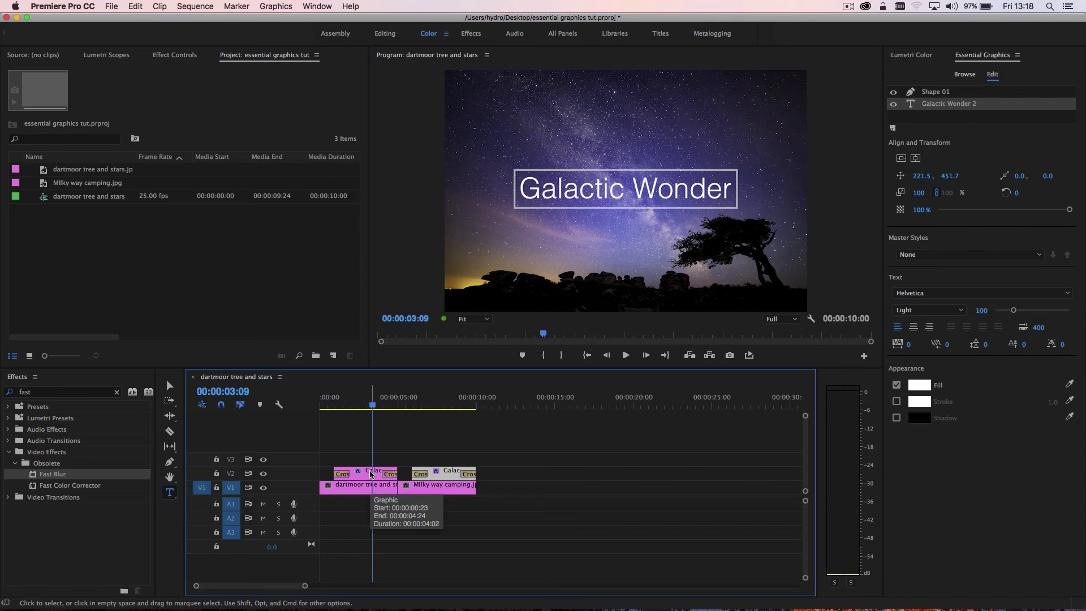
- Export the first Galactic Wonder title clip as a motion graphics template named 'star title' into Essential Graphics
right_click(371, 474)
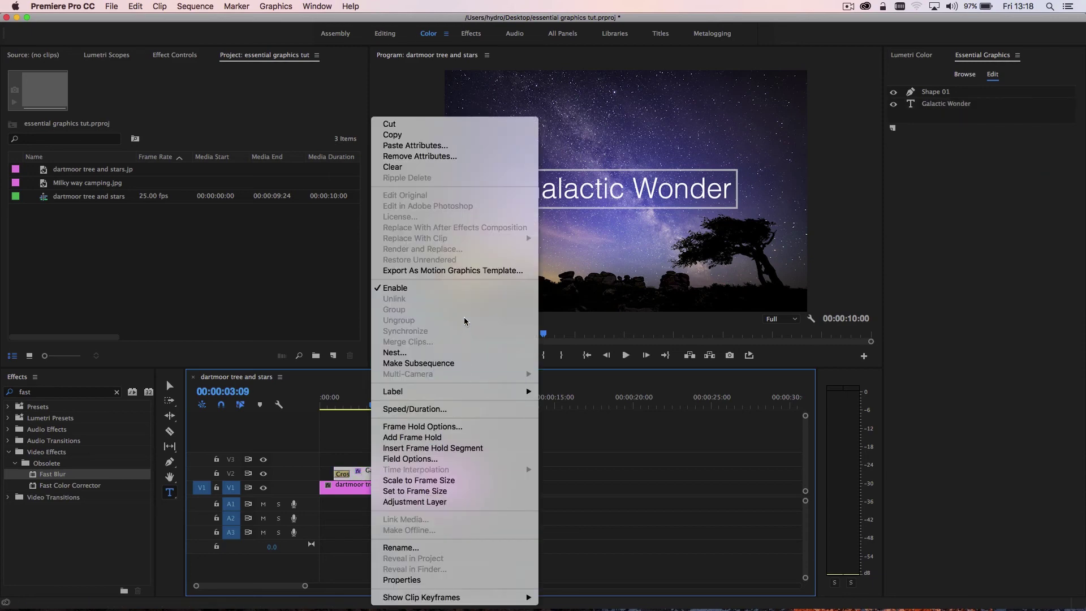
click(476, 271)
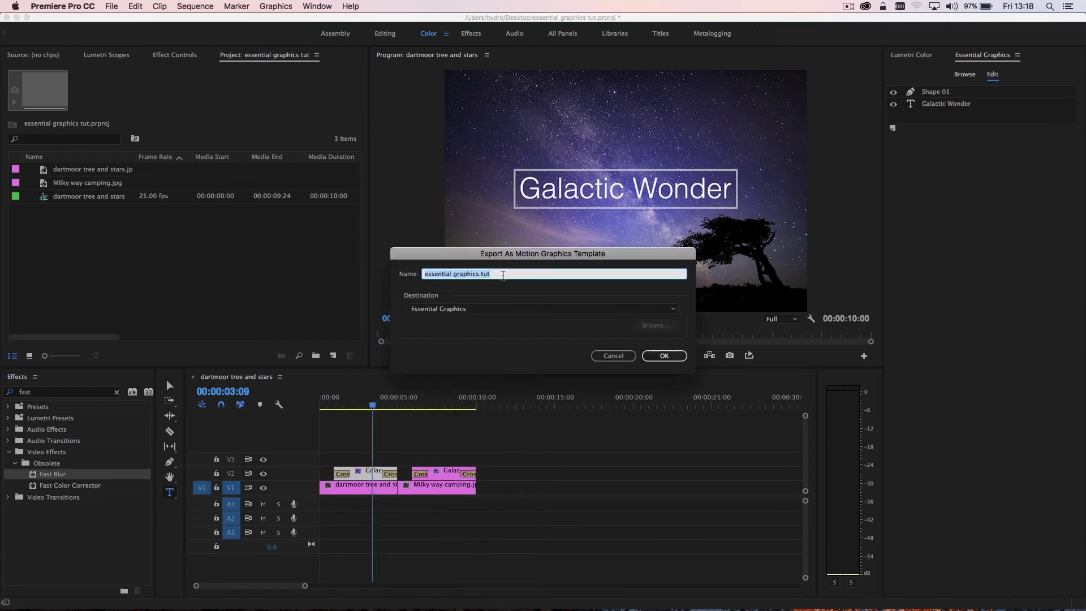
key(BackSpace)
key(BackSpace)
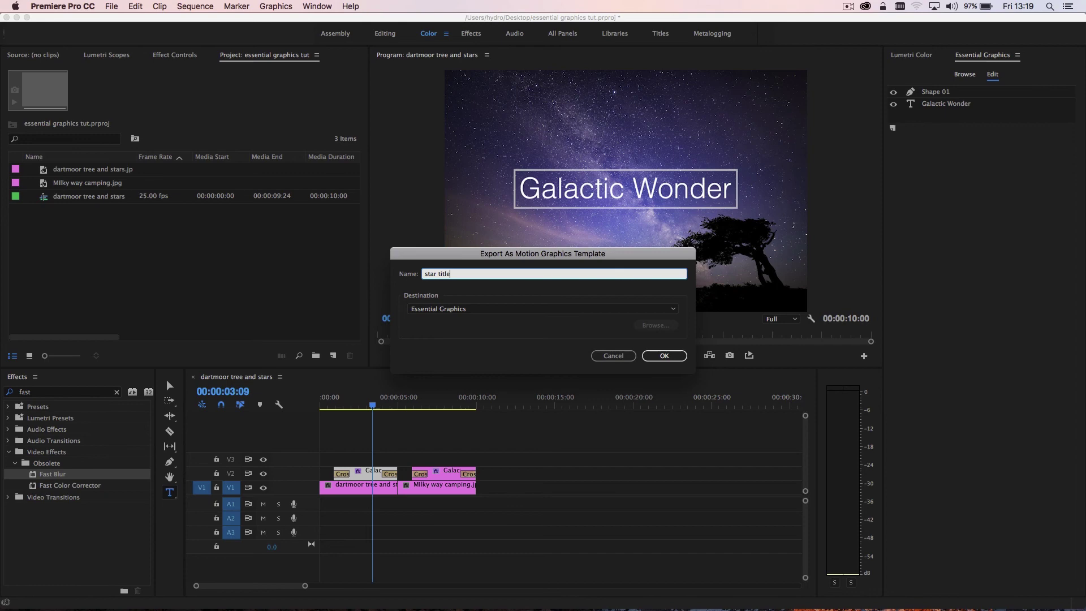
click(672, 357)
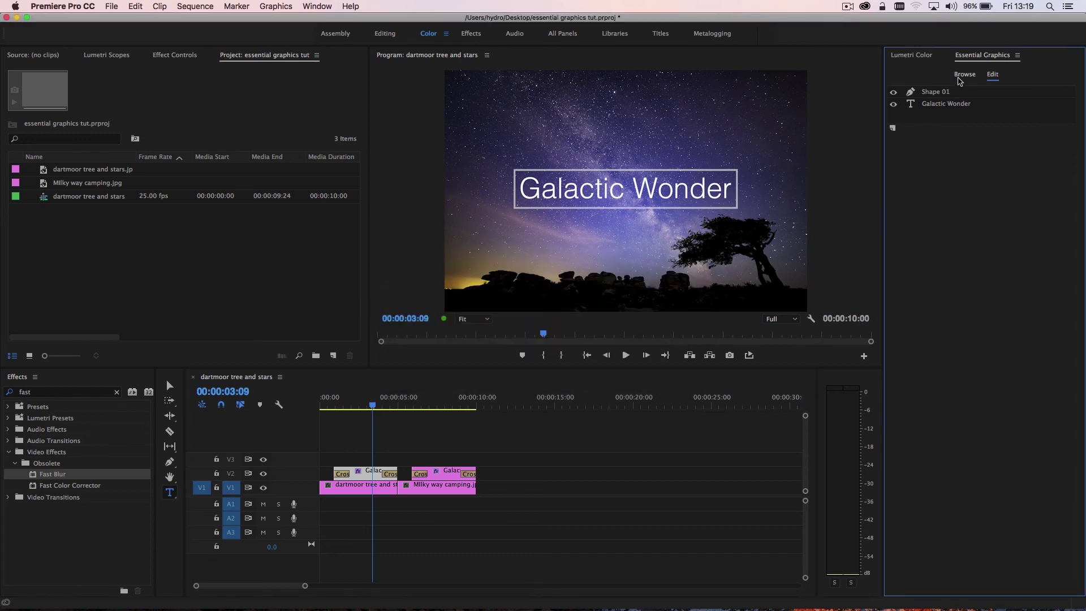
- Place the 'star title' template on V2 after the Milky Way clip and scrub into it
click(965, 75)
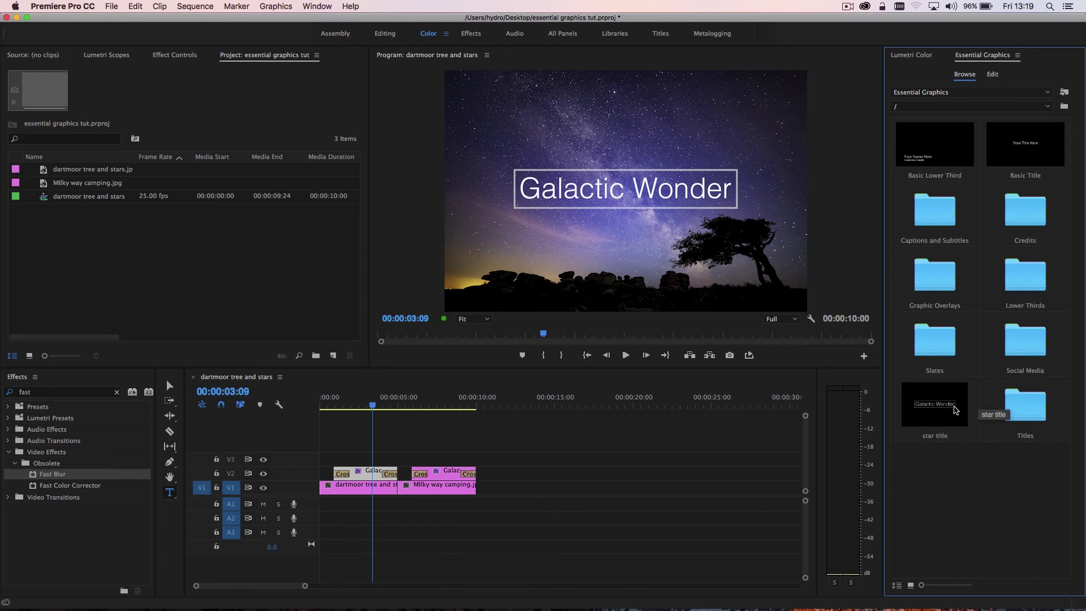
drag(956, 410, 503, 474)
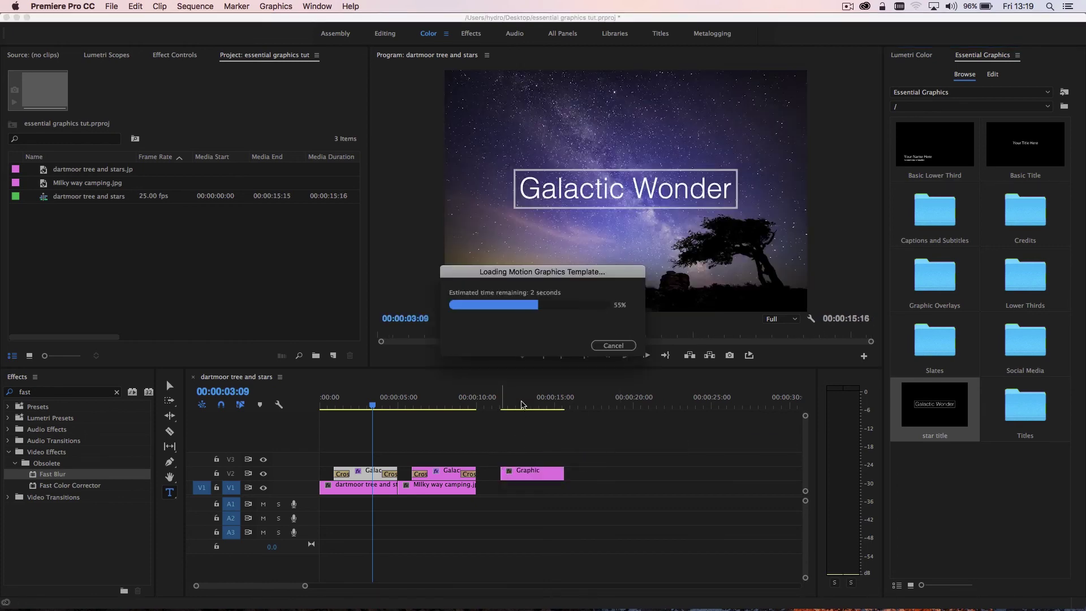
click(520, 403)
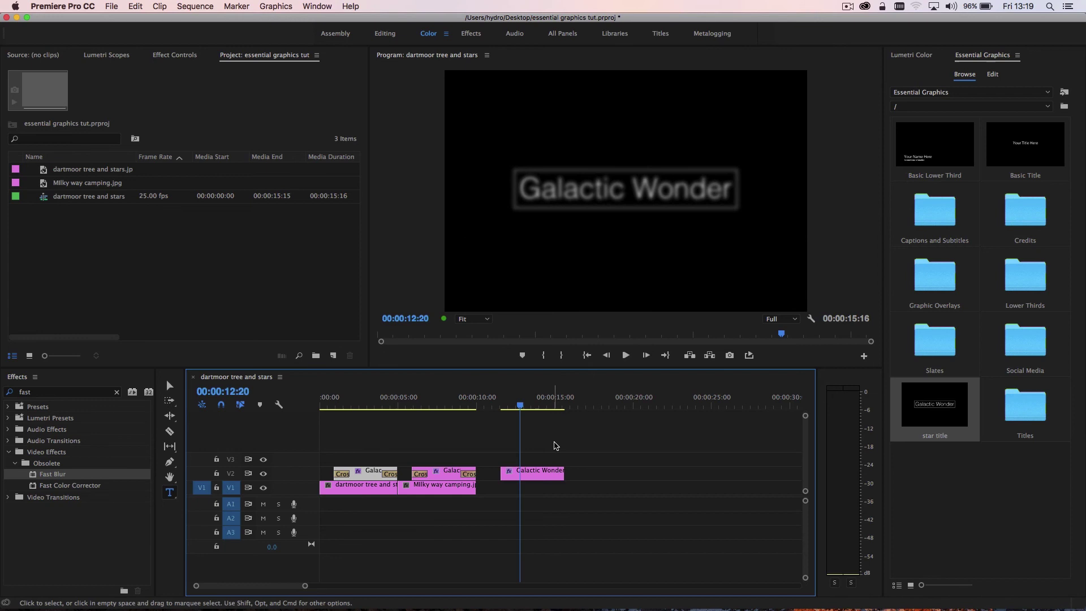
click(544, 405)
- Select the new Galactic Wonder clip and inspect its text and box shape layers
click(553, 478)
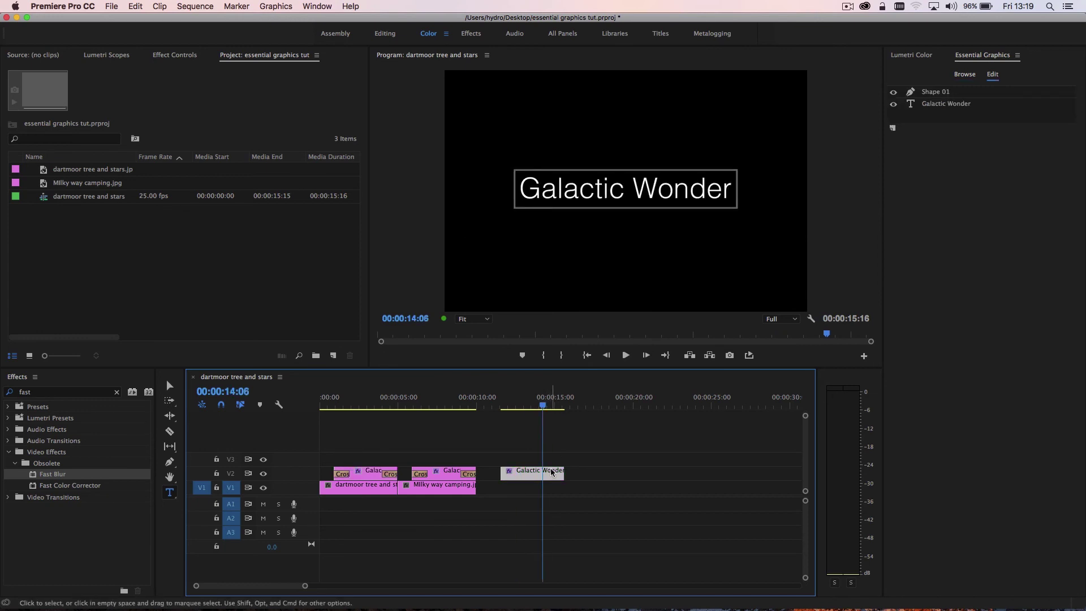
click(942, 105)
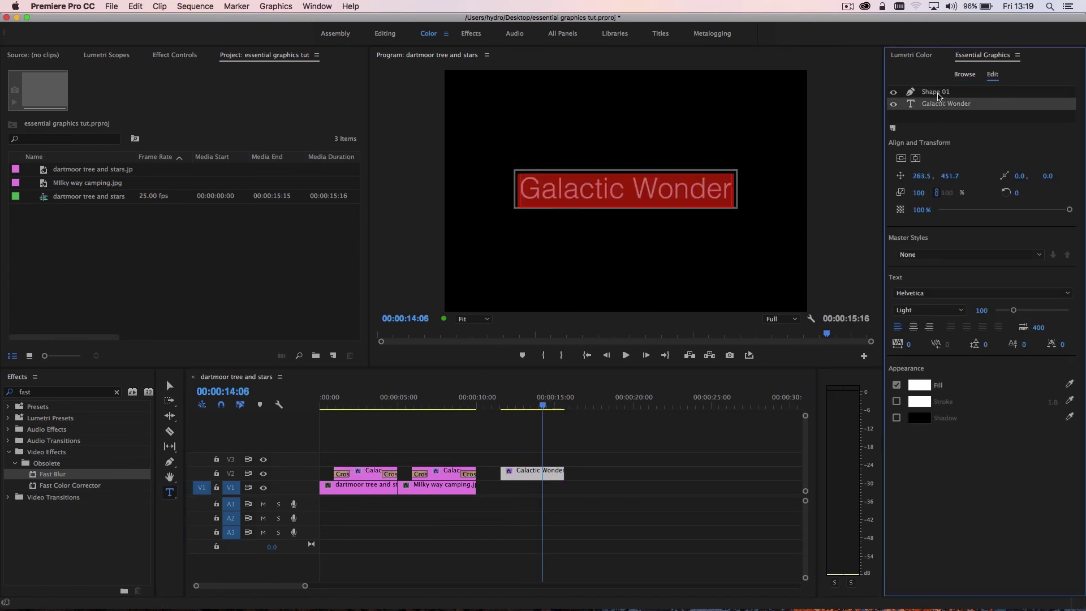
click(939, 94)
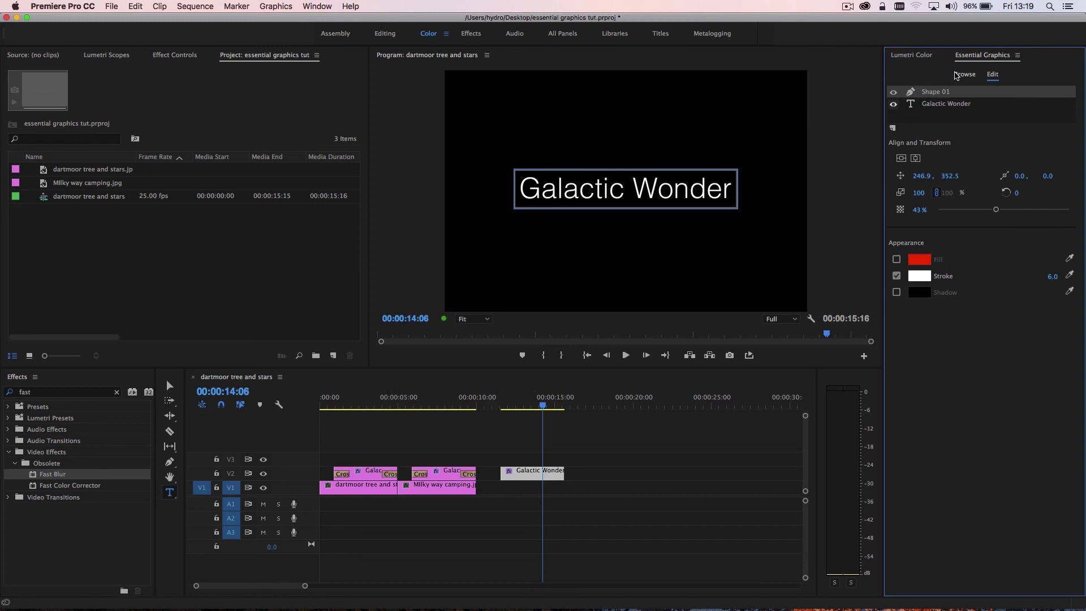
- Create a 'star project' folder in the graphics library and move the 'star title' template into it
click(971, 76)
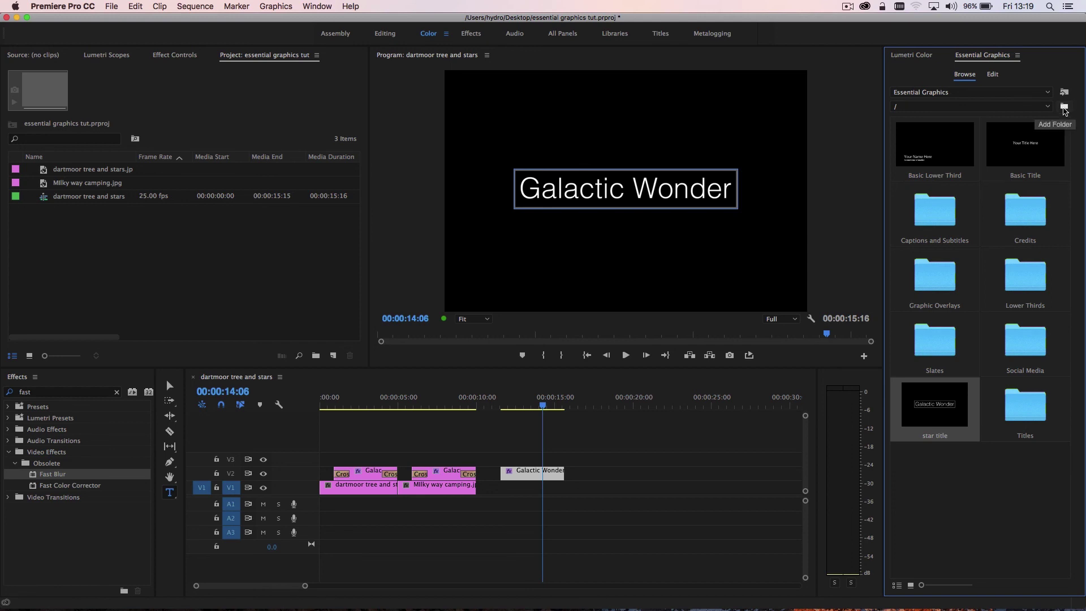
click(1065, 108)
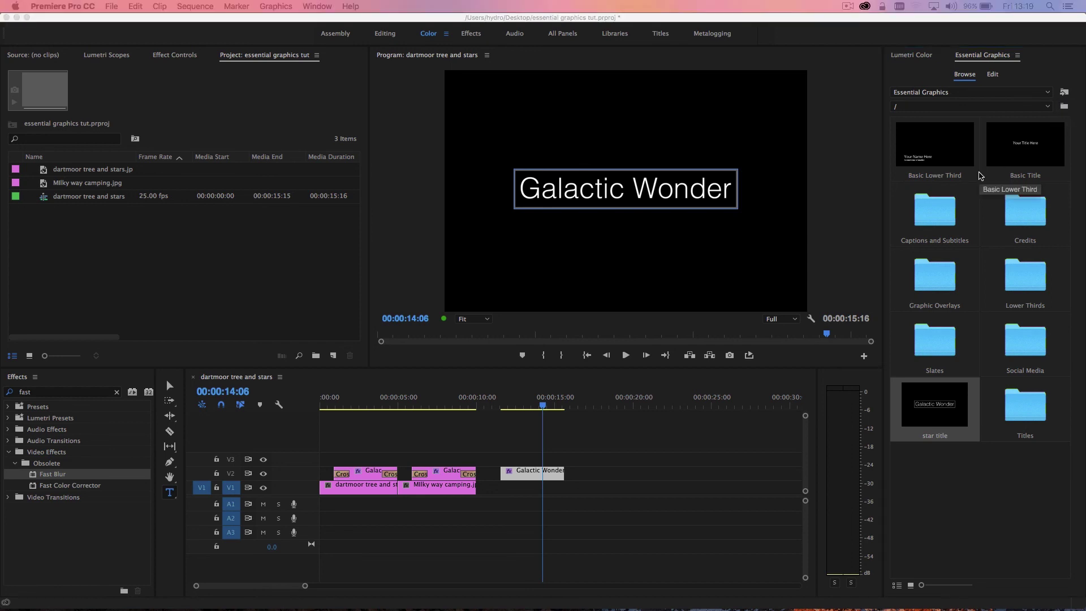
right_click(1027, 417)
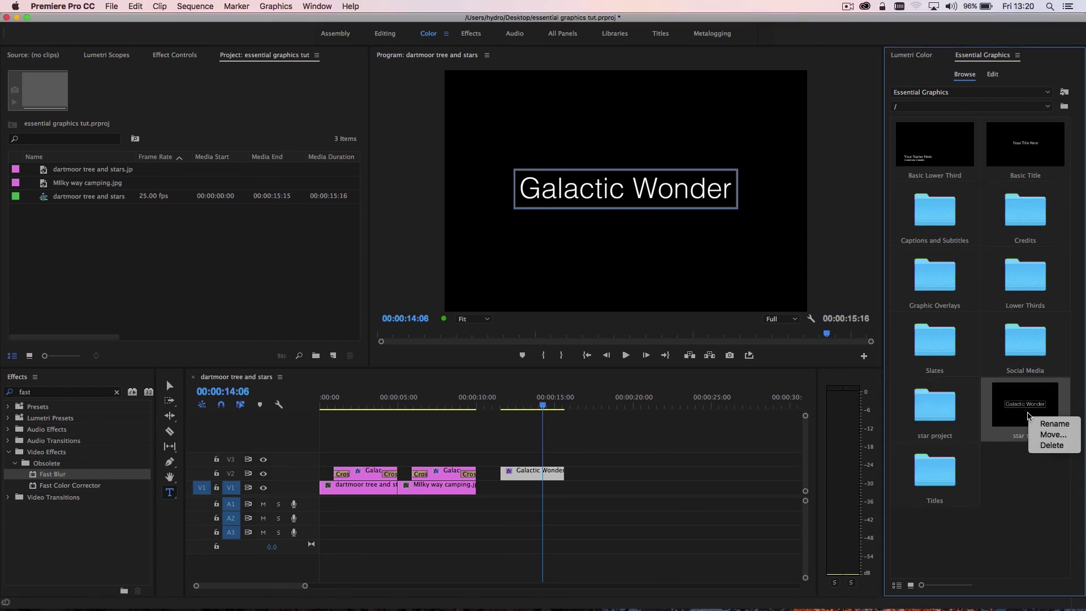
click(1044, 438)
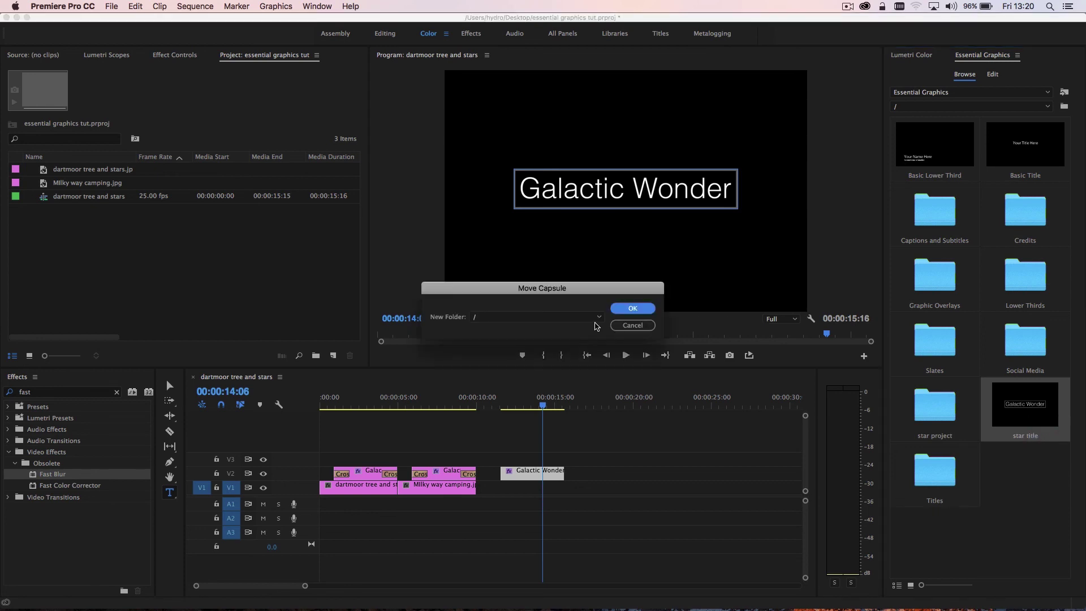
click(598, 320)
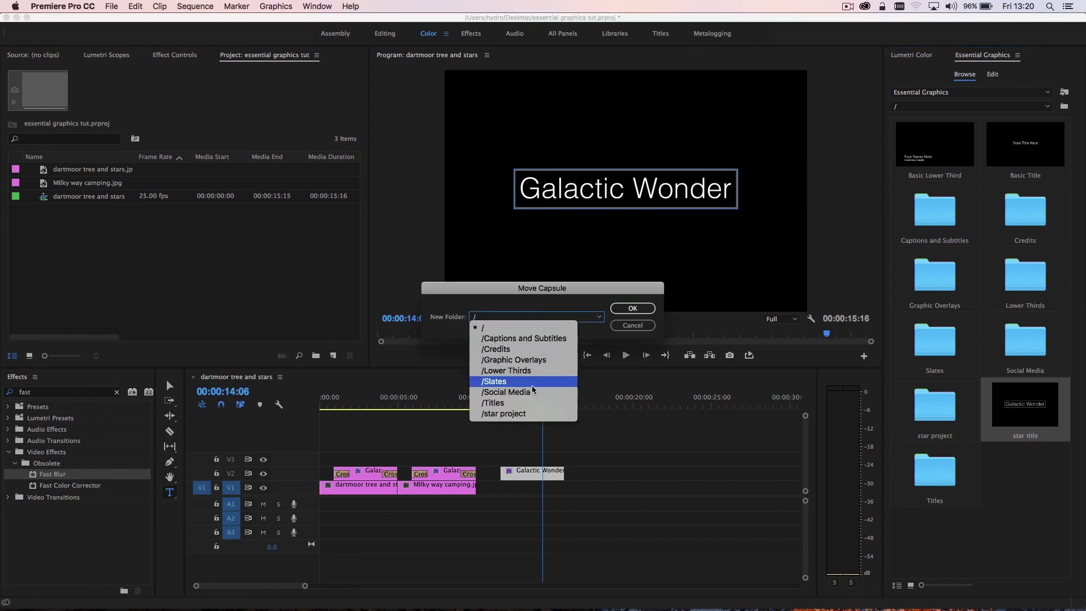
click(527, 413)
click(632, 310)
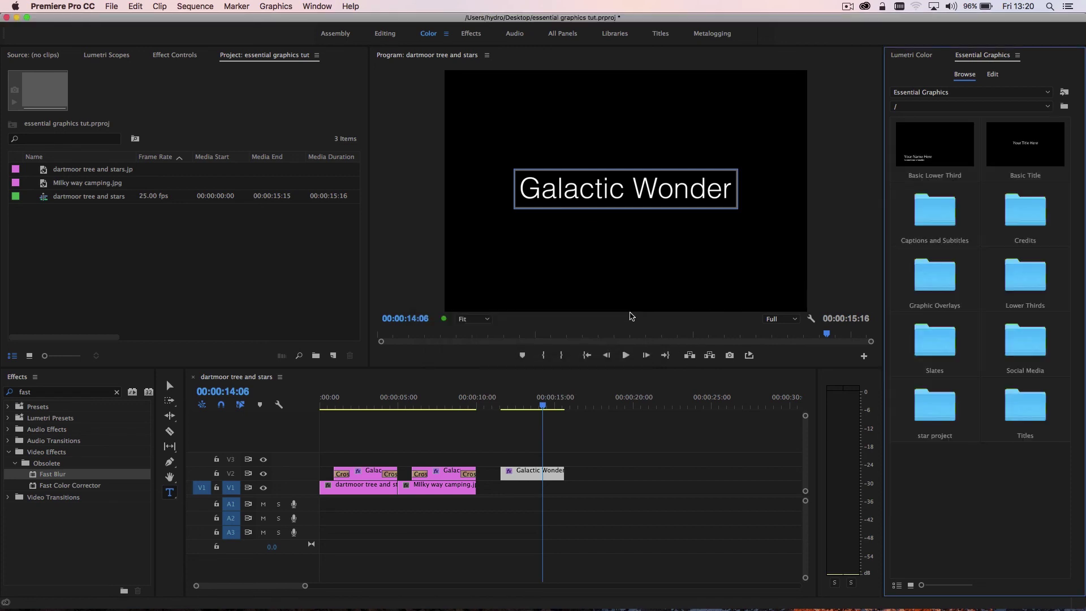